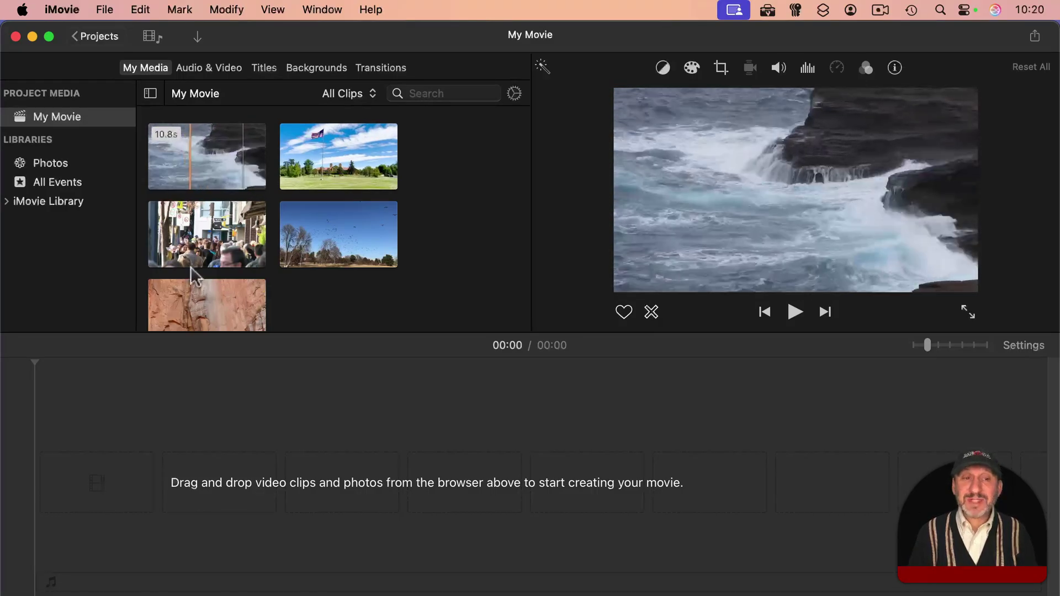
Select all five project clips and drag them onto the timeline, forming a 57-second movie
{"action": "left_click", "coordinate": [208, 162]}
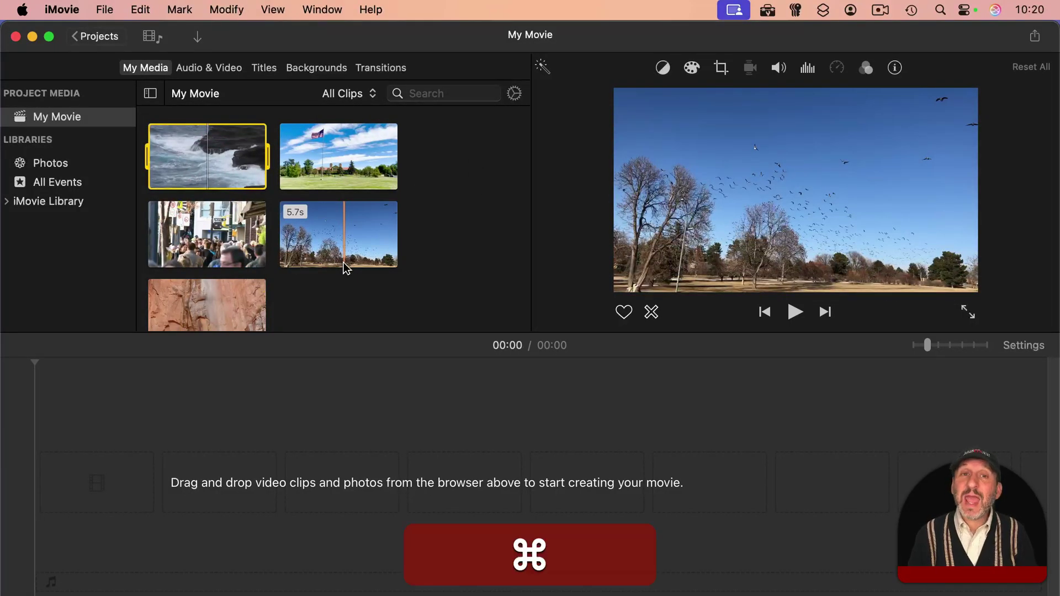
{"action": "key", "text": "super+a"}
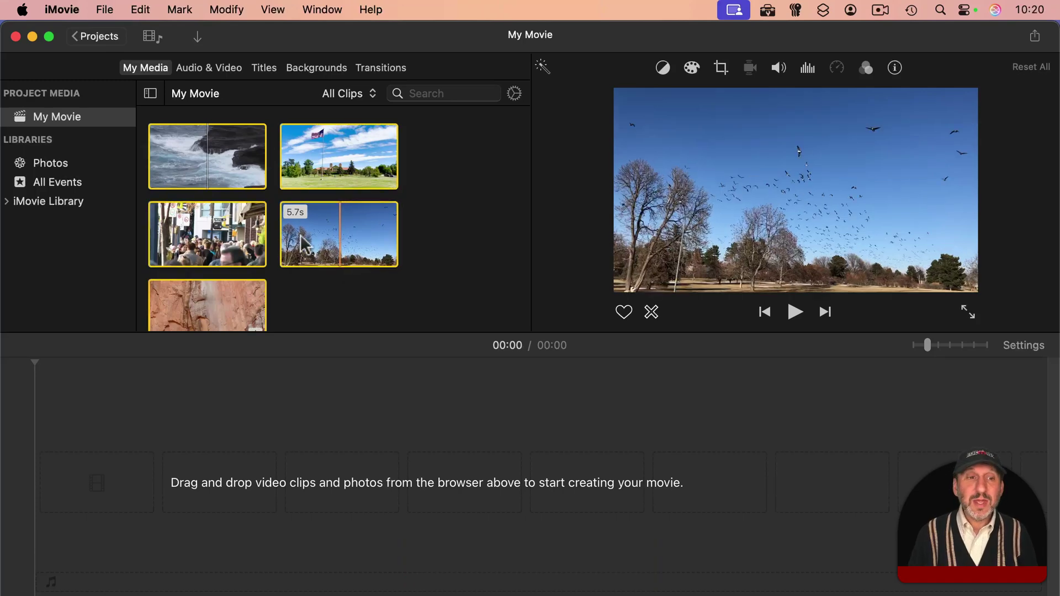
{"action": "left_click_drag", "start_coordinate": [331, 166], "coordinate": [63, 500]}
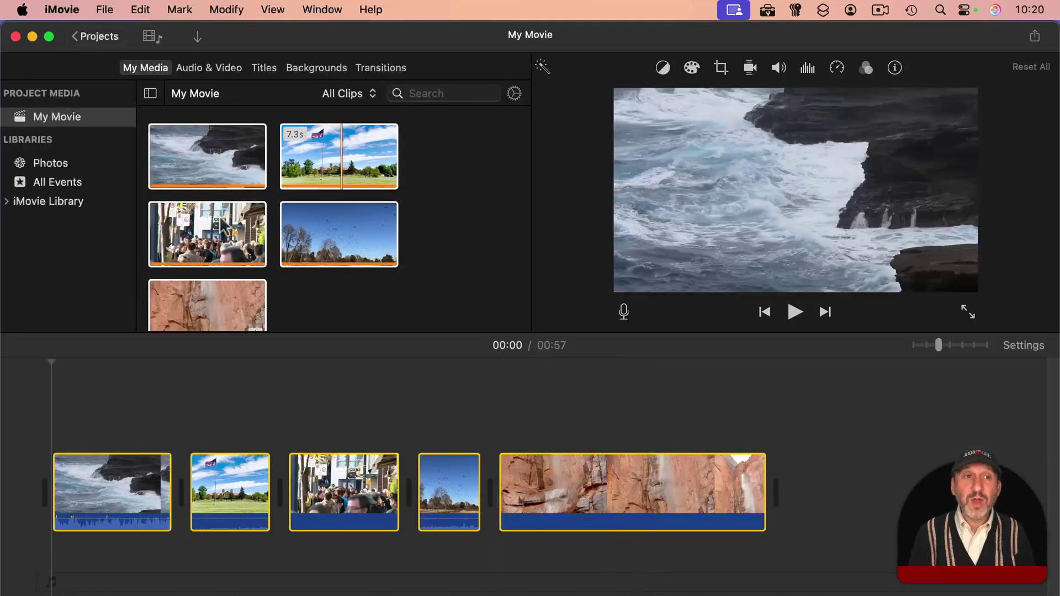
Share the movie as a file, keeping 1080p resolution and High quality
{"action": "left_click", "coordinate": [100, 9]}
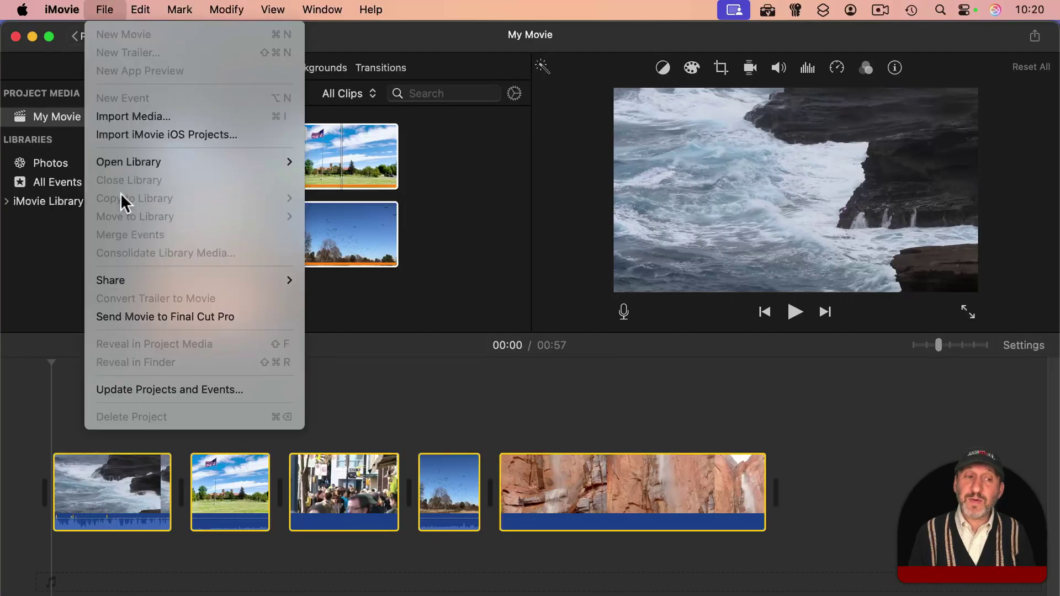
{"action": "mouse_move", "coordinate": [121, 276]}
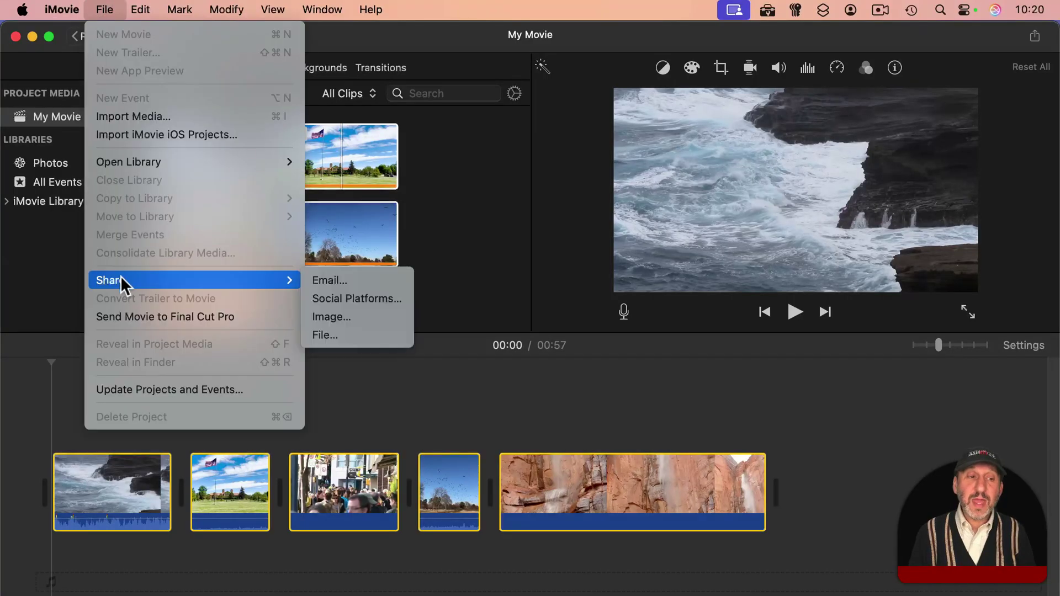
{"action": "left_click", "coordinate": [335, 333]}
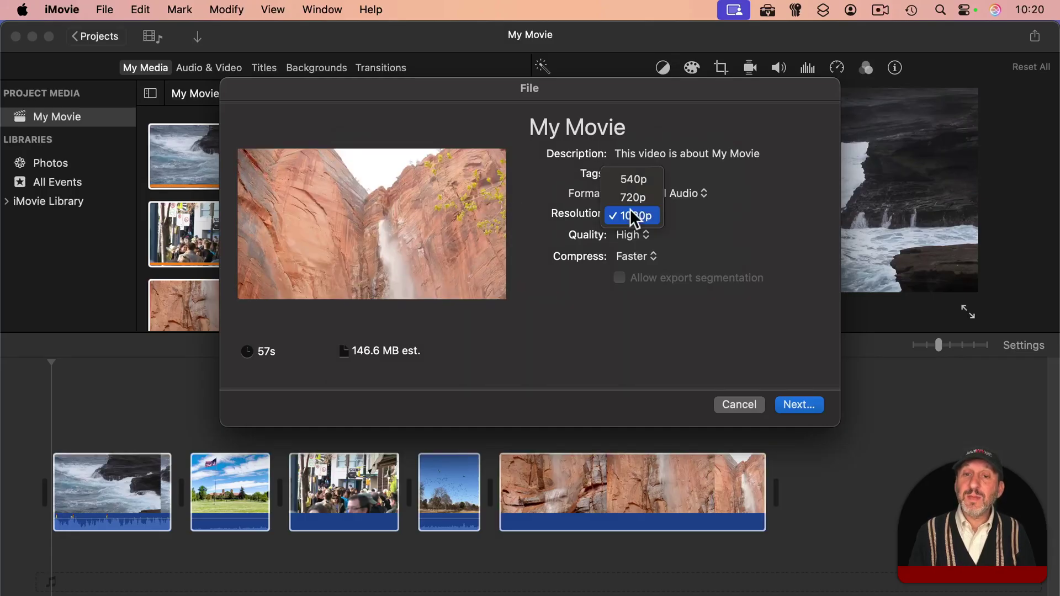
{"action": "left_click", "coordinate": [570, 213]}
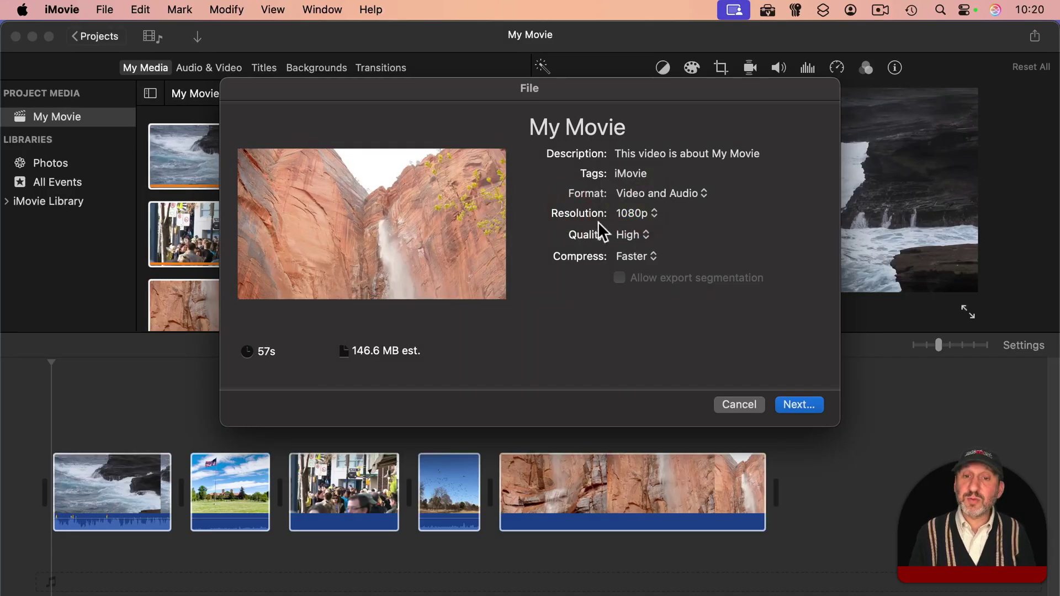
{"action": "left_click", "coordinate": [632, 235]}
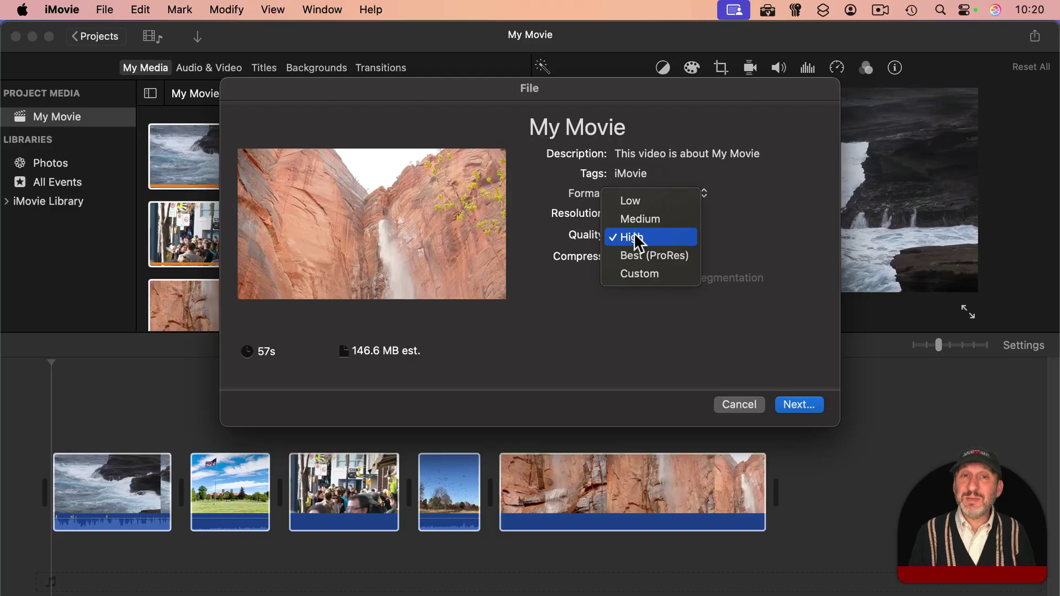
{"action": "left_click", "coordinate": [558, 235]}
Set compression to Better Quality and save the export as My Movie.mp4 on the Desktop
{"action": "left_click", "coordinate": [627, 257]}
{"action": "left_click", "coordinate": [628, 270]}
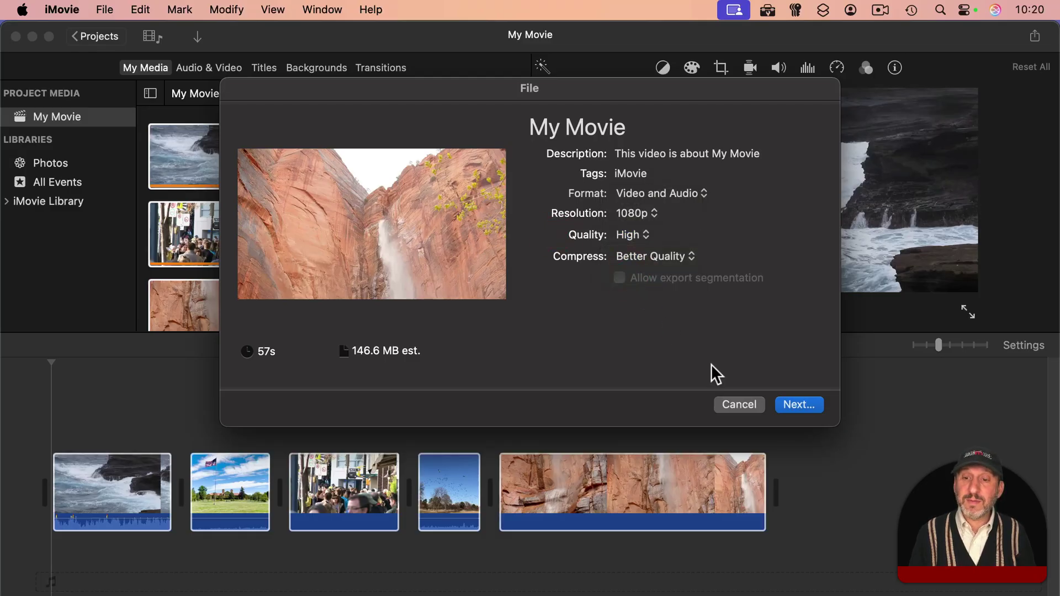
{"action": "left_click", "coordinate": [798, 405]}
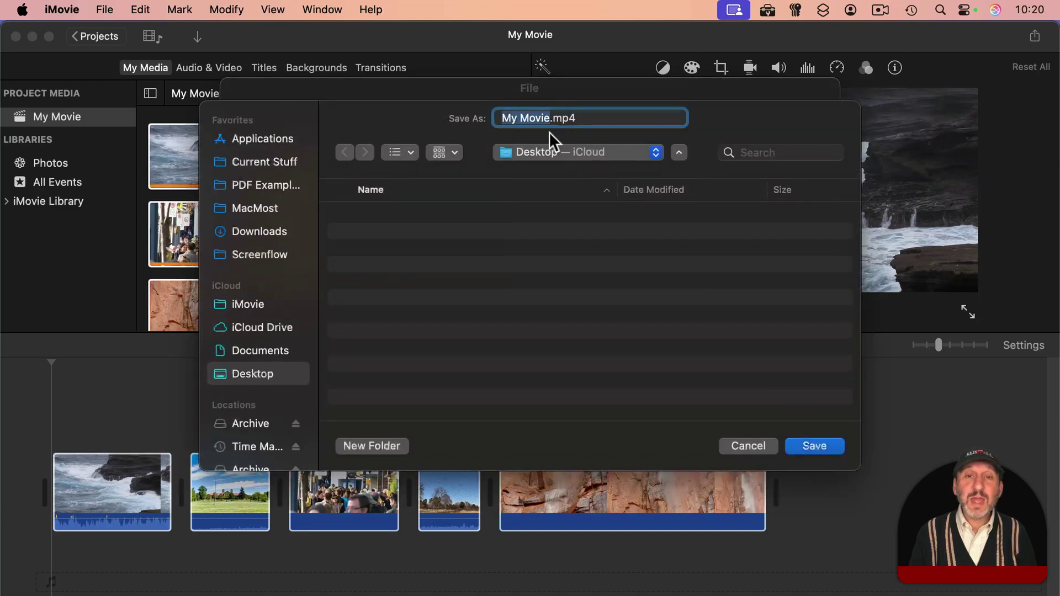
{"action": "left_click", "coordinate": [803, 442]}
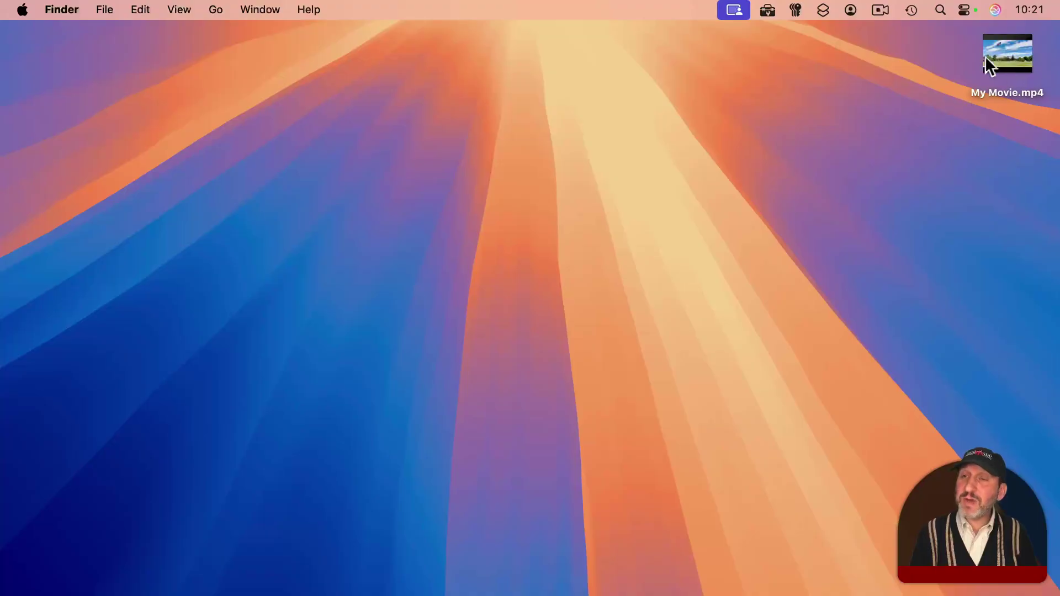
Open the exported My Movie.mp4 from the Desktop in QuickTime Player
{"action": "double_click", "coordinate": [1022, 64]}
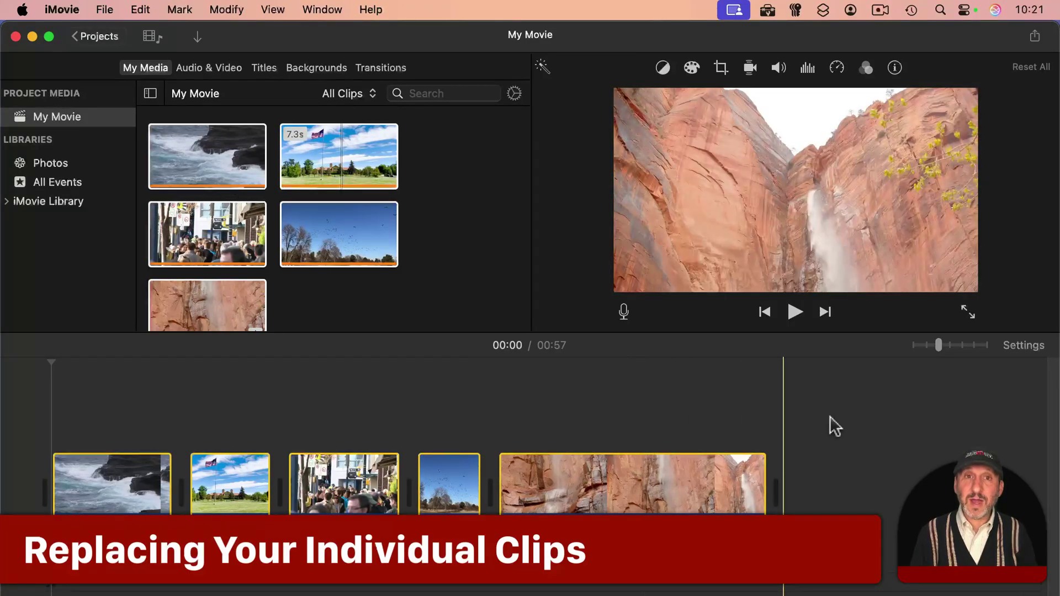
Remove the five clips from the timeline and delete them from the event's media
{"action": "left_click_drag", "start_coordinate": [833, 417], "coordinate": [128, 546]}
{"action": "key", "text": "BackSpace"}
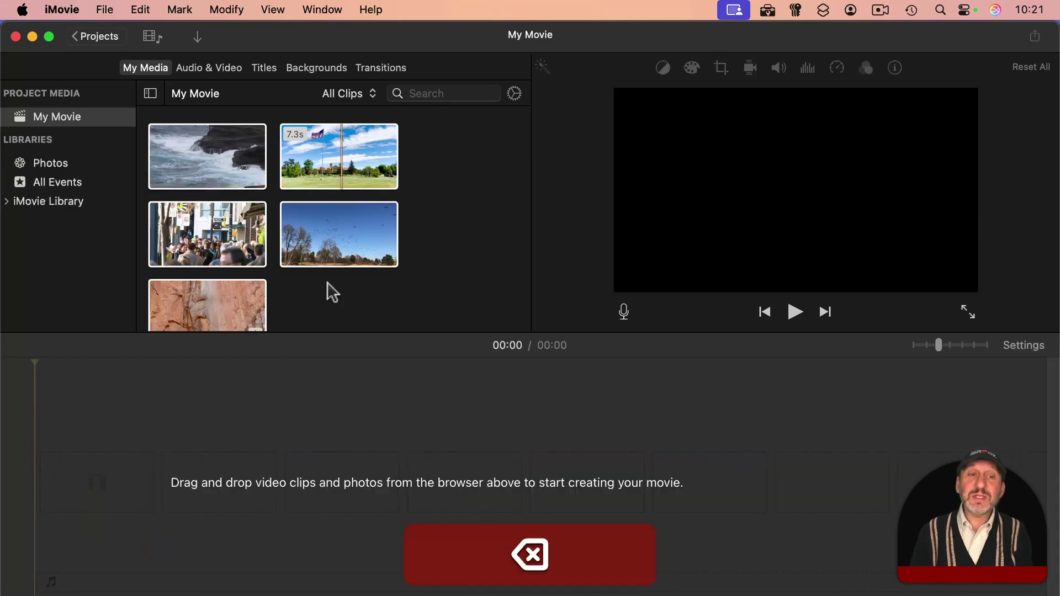
{"action": "key", "text": "super+a"}
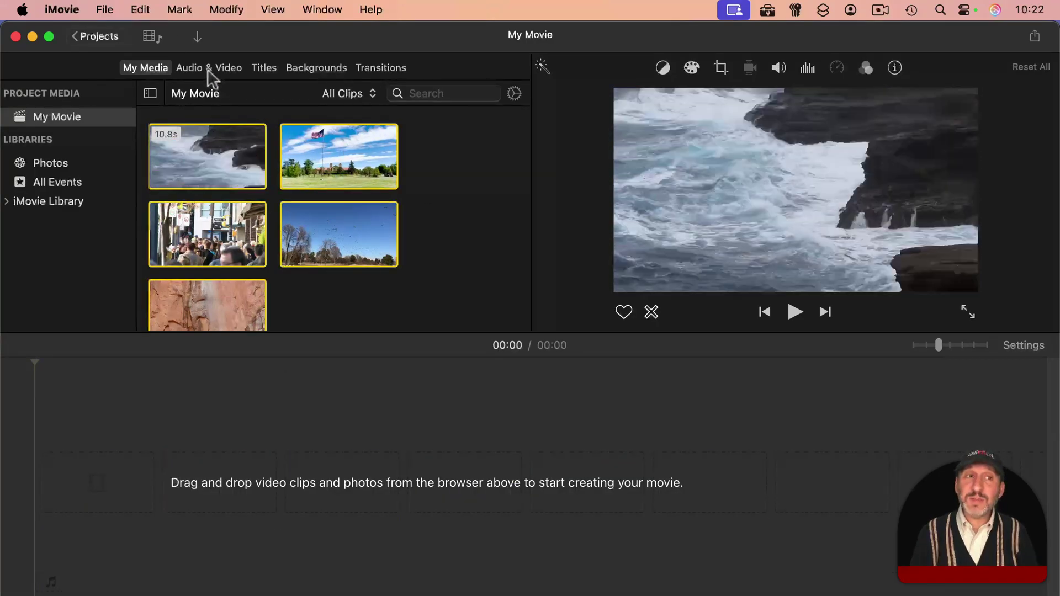
{"action": "left_click", "coordinate": [105, 10]}
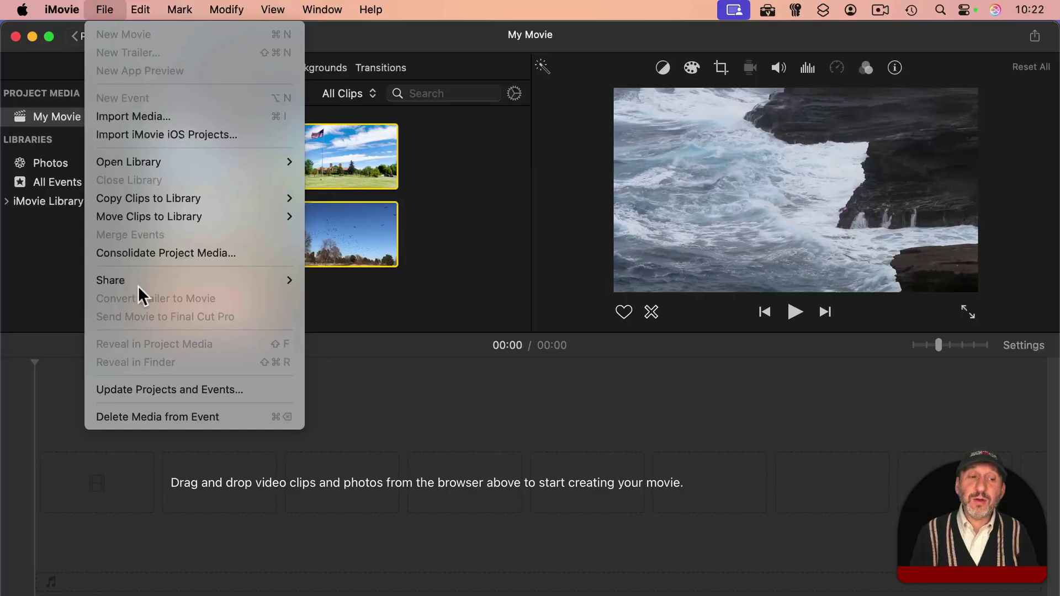
{"action": "left_click", "coordinate": [170, 418]}
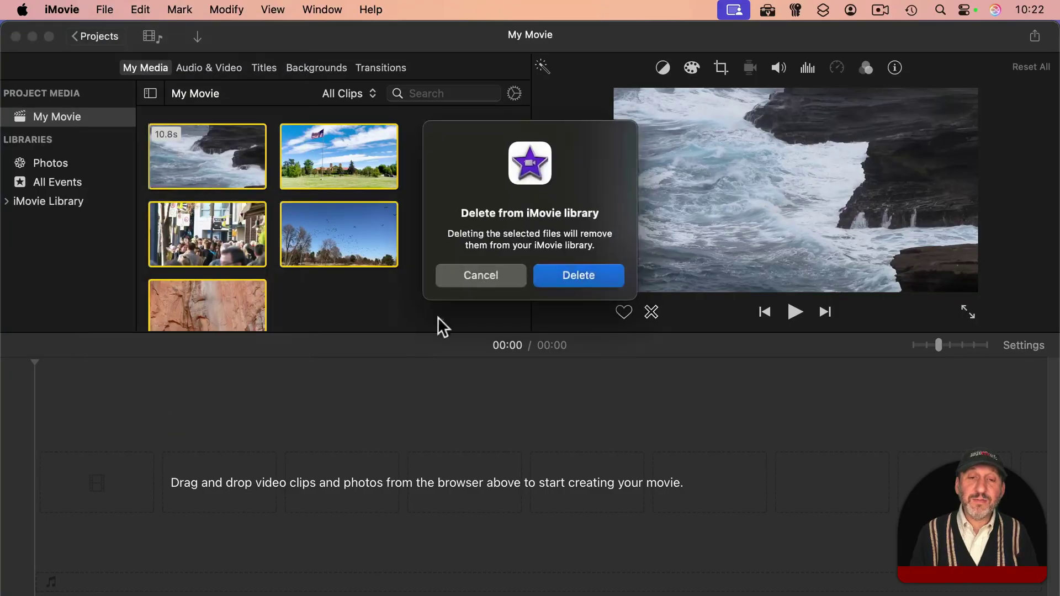
{"action": "left_click", "coordinate": [575, 282]}
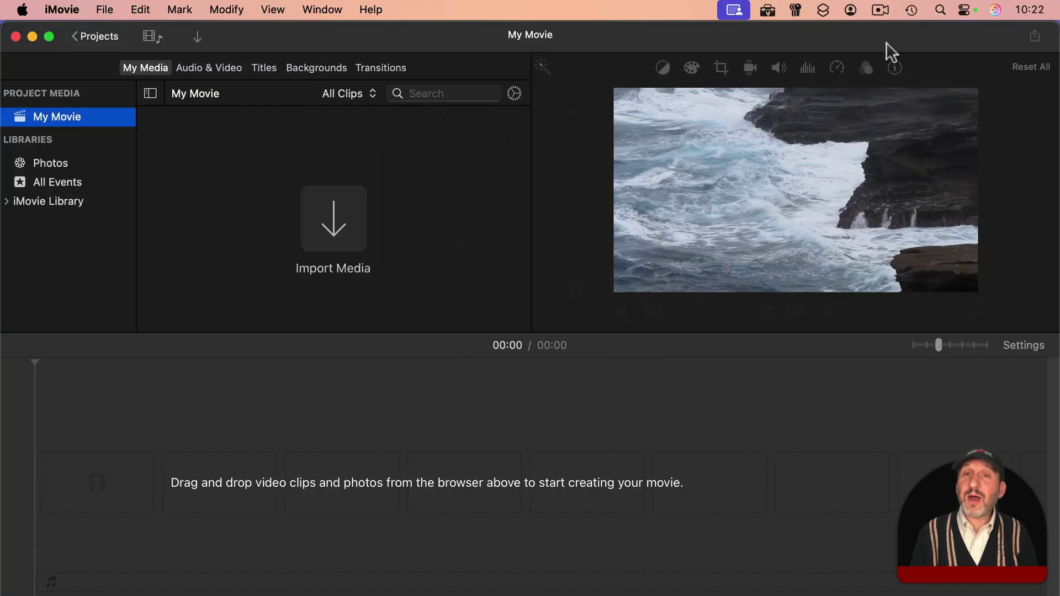
Import My Movie.mp4 from the Desktop and place the 57.9s clip on the timeline
{"action": "left_click_drag", "start_coordinate": [893, 41], "coordinate": [773, 41]}
{"action": "left_click_drag", "start_coordinate": [908, 74], "coordinate": [211, 172]}
{"action": "left_click_drag", "start_coordinate": [339, 34], "coordinate": [450, 40]}
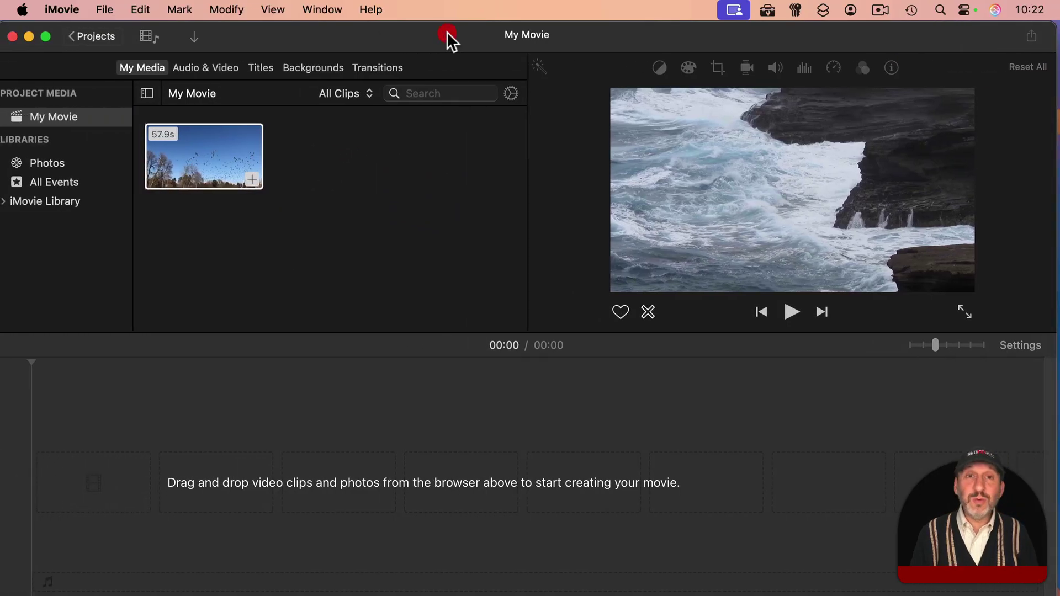
{"action": "left_click", "coordinate": [197, 160]}
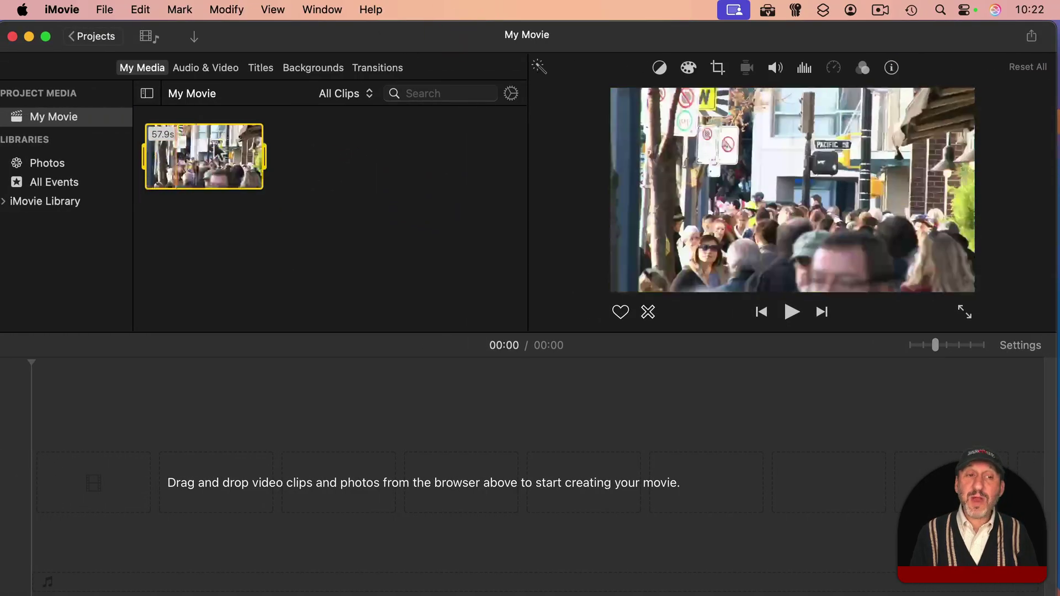
{"action": "left_click_drag", "start_coordinate": [160, 159], "coordinate": [76, 445]}
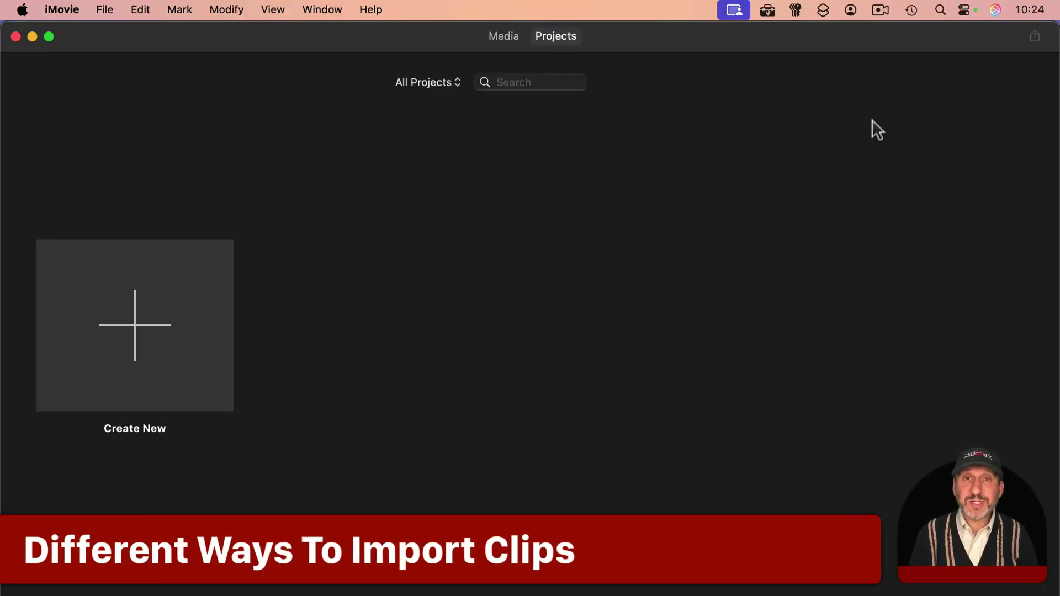
Create a new Movie project and show its My Movie media in the sidebar
{"action": "left_click", "coordinate": [134, 344]}
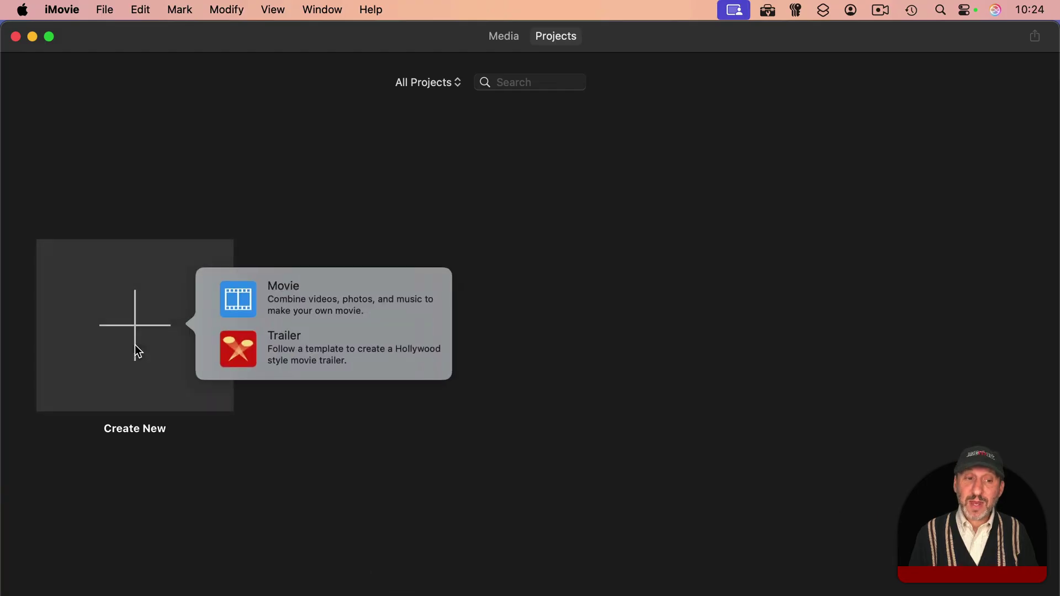
{"action": "left_click", "coordinate": [239, 303]}
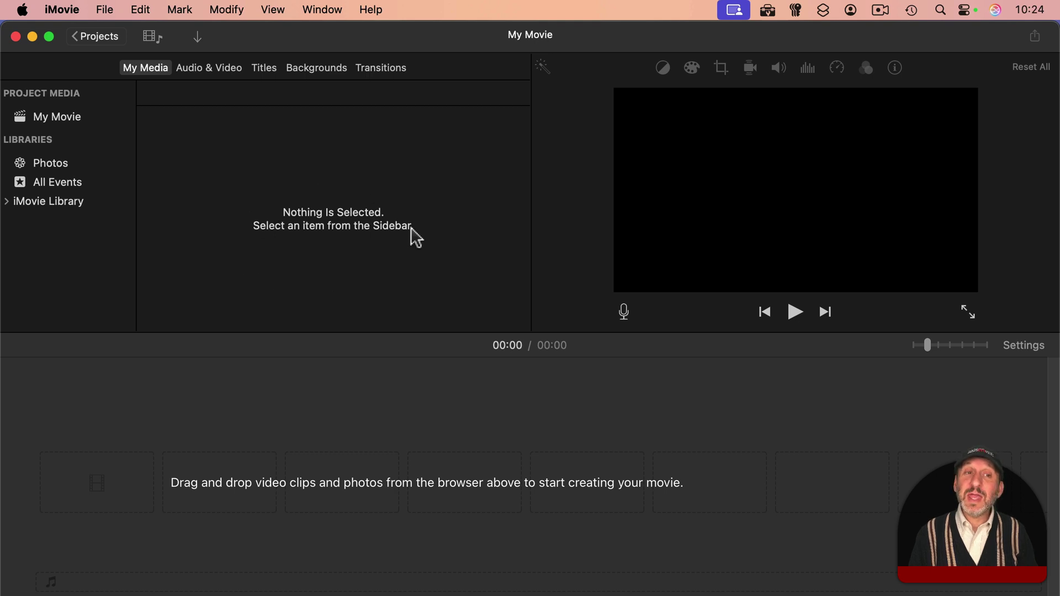
{"action": "left_click", "coordinate": [66, 119]}
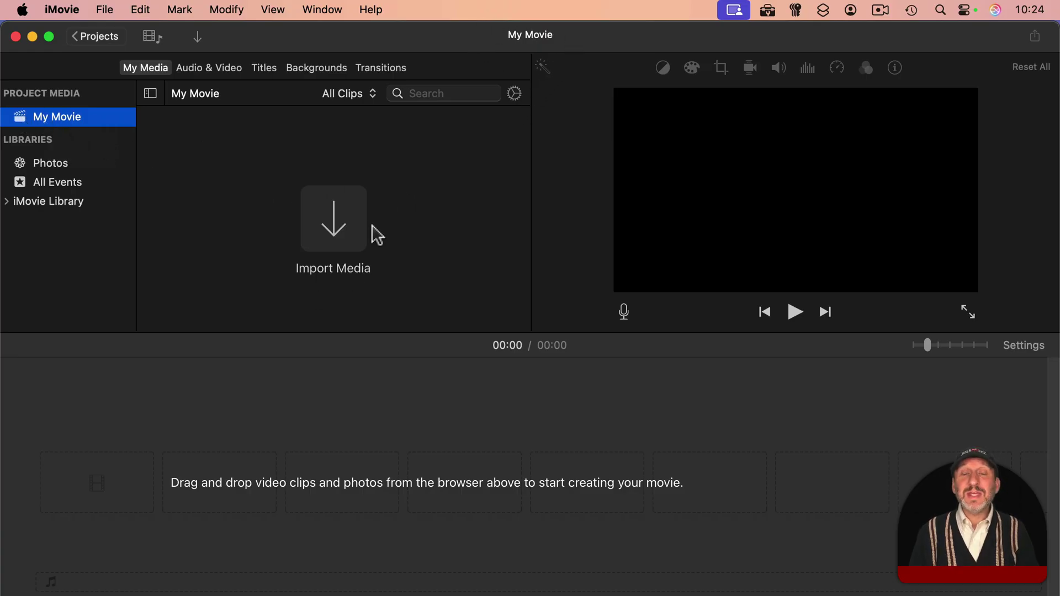
Import the five files Birds Park.mp4 through Park Flag.mov from Documents > Videos
{"action": "left_click", "coordinate": [335, 220]}
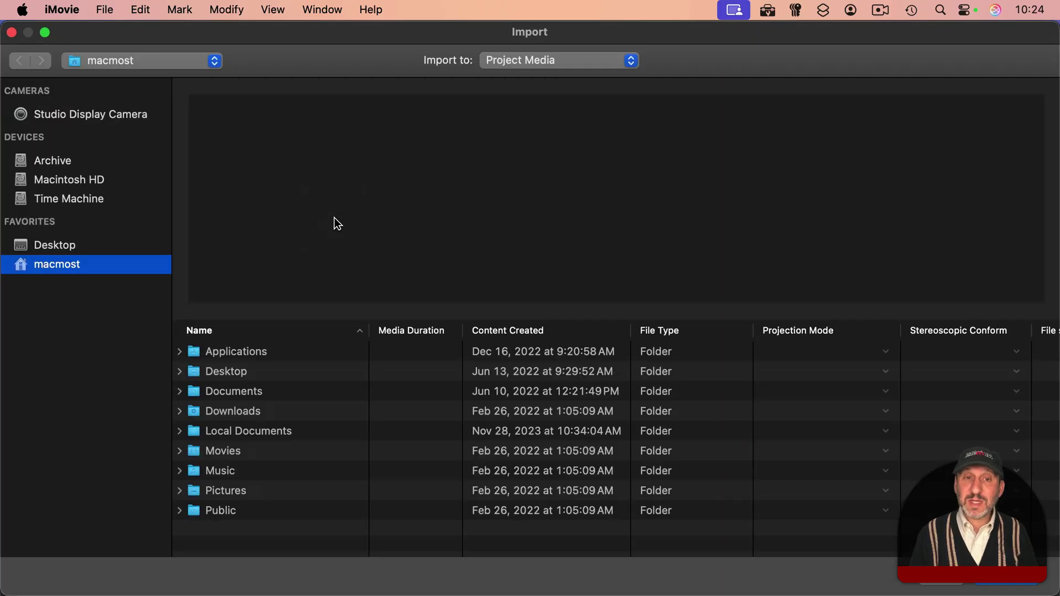
{"action": "left_click", "coordinate": [105, 10]}
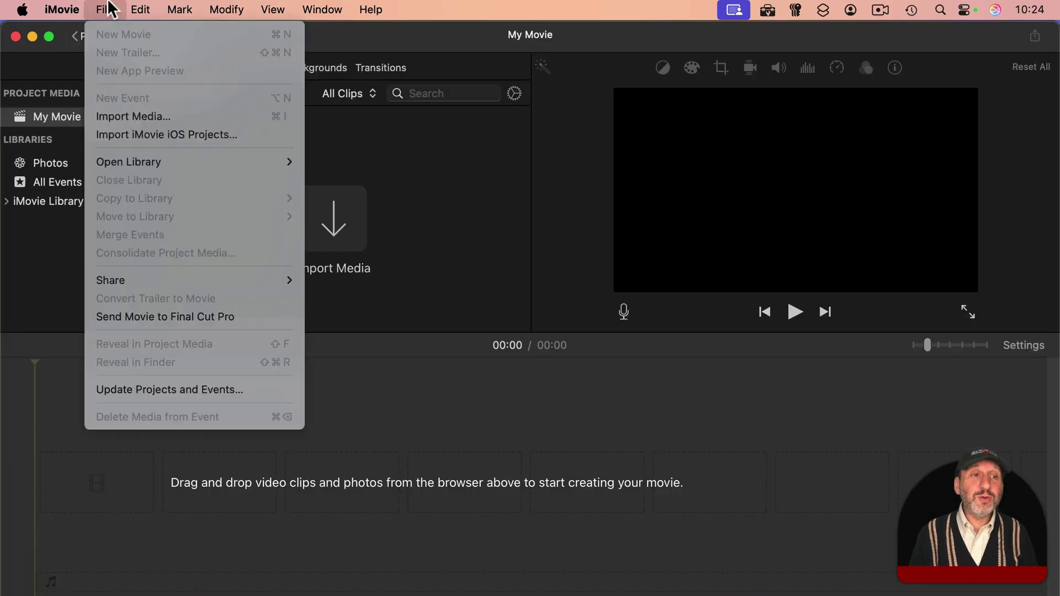
{"action": "left_click", "coordinate": [132, 110]}
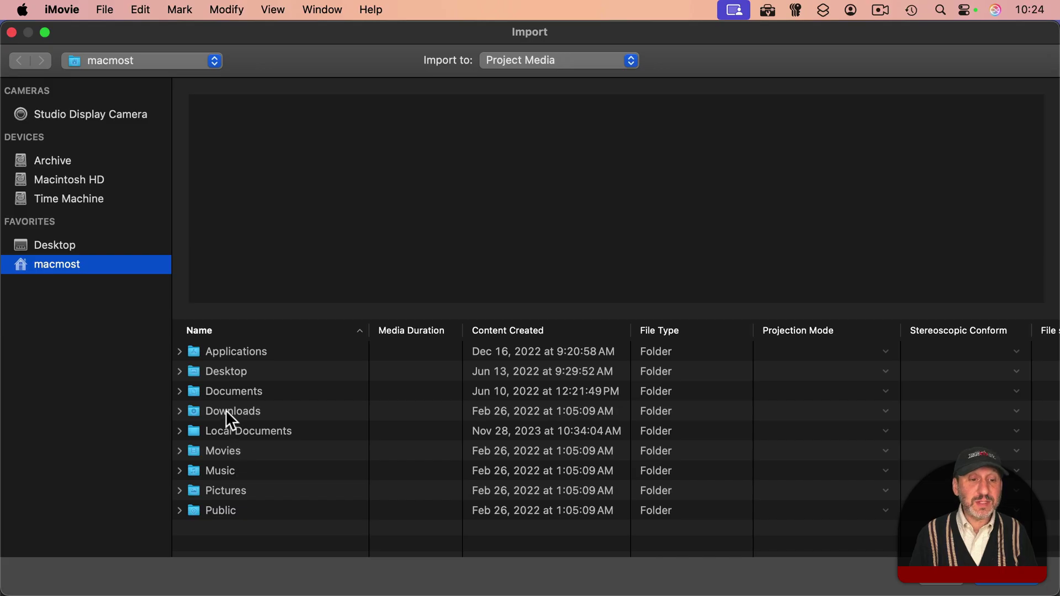
{"action": "double_click", "coordinate": [227, 393]}
{"action": "scroll", "coordinate": [237, 456], "scroll_direction": "down", "scroll_amount": 10}
{"action": "double_click", "coordinate": [218, 486]}
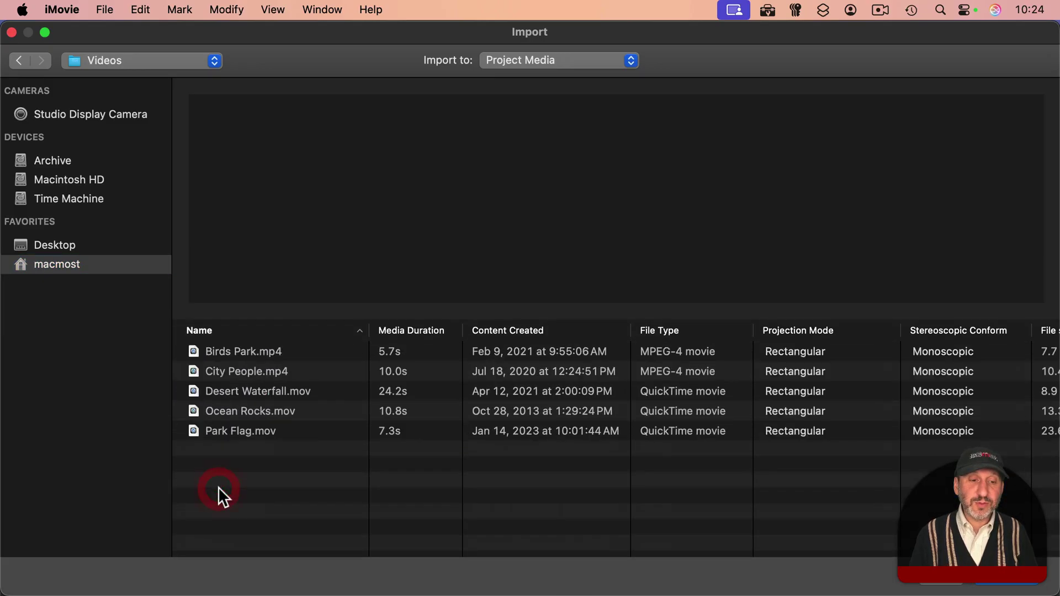
{"action": "left_click", "coordinate": [230, 350]}
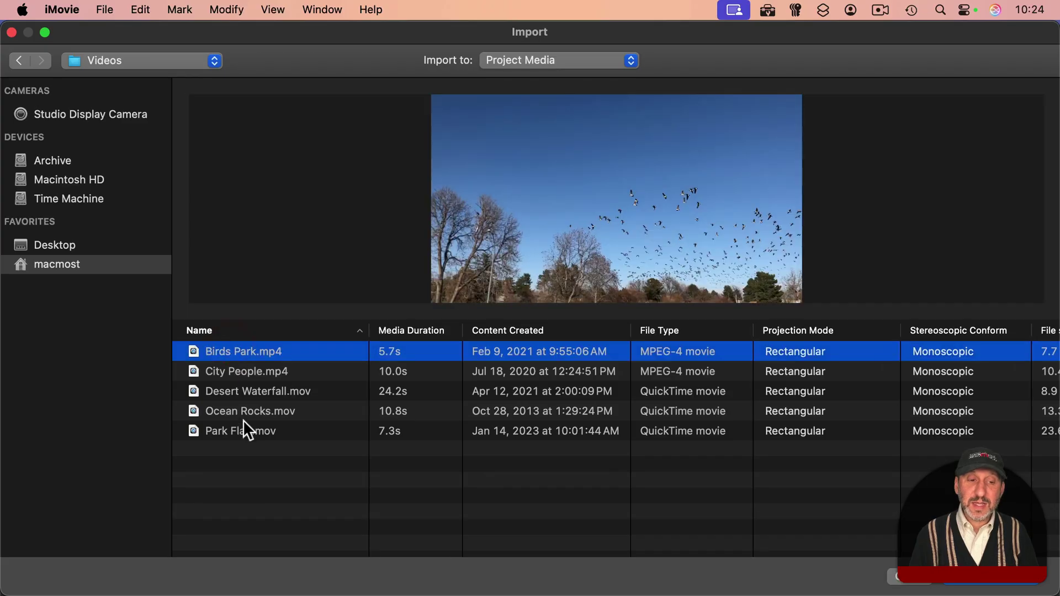
{"action": "left_click", "coordinate": [231, 431], "text": "shift"}
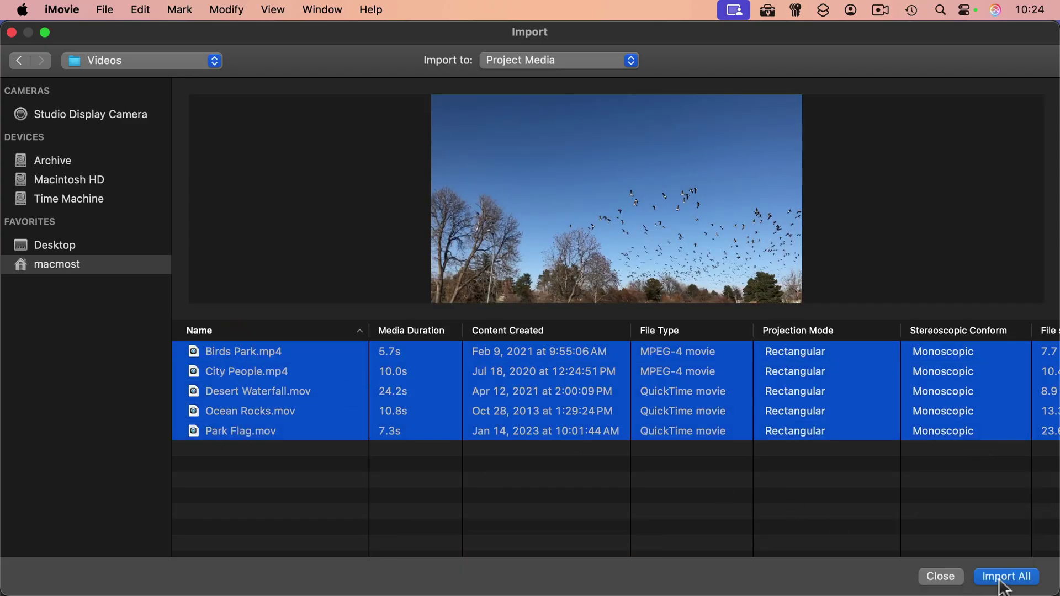
{"action": "left_click", "coordinate": [1002, 579]}
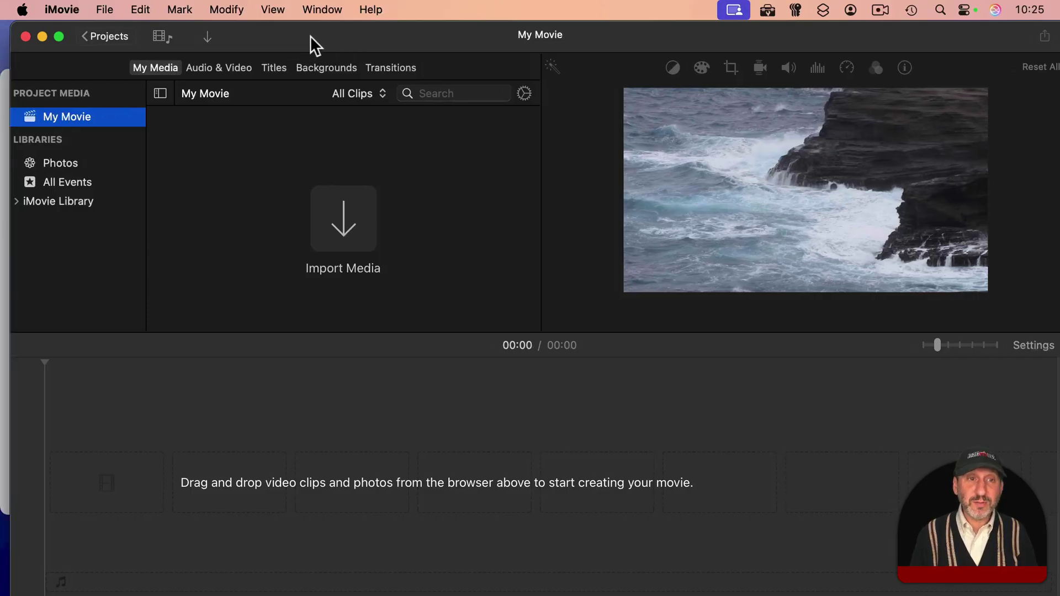
Marquee-select the five video files in the Finder Videos window and drag them into iMovie
{"action": "left_click_drag", "start_coordinate": [341, 36], "coordinate": [665, 34]}
{"action": "left_click", "coordinate": [312, 88]}
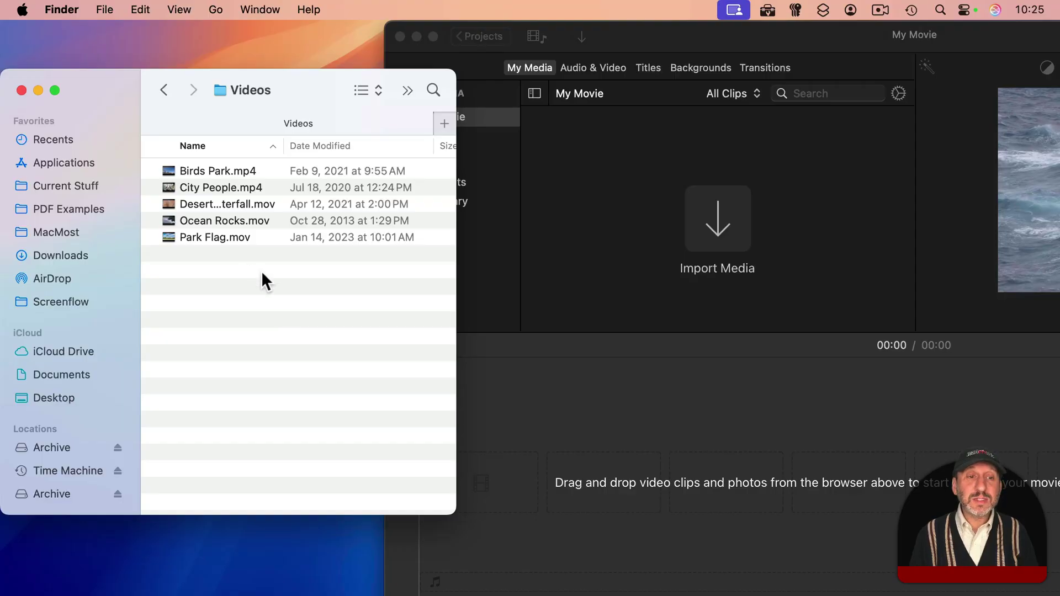
{"action": "left_click_drag", "start_coordinate": [265, 280], "coordinate": [717, 181]}
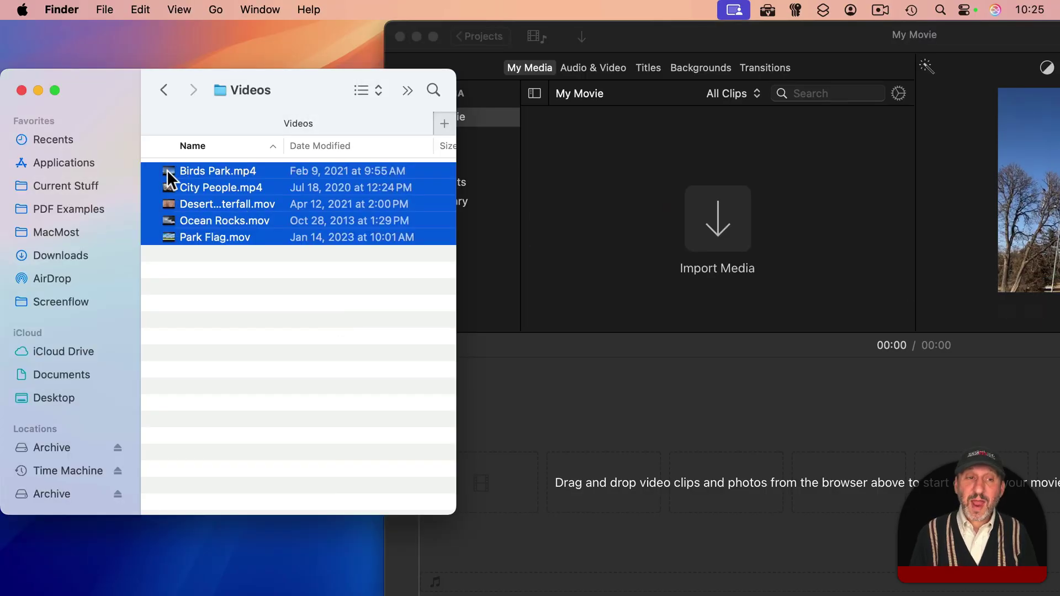
{"action": "left_click_drag", "start_coordinate": [167, 170], "coordinate": [509, 489]}
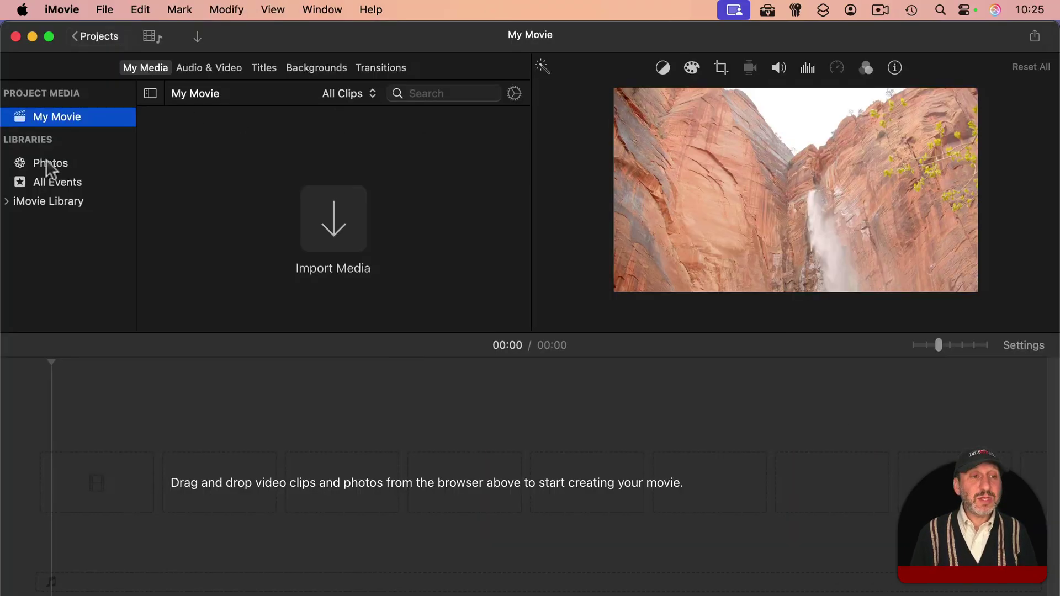
Add the flag video from Photos, filtered to Videos, to the timeline, then view My Movie media
{"action": "left_click", "coordinate": [62, 162]}
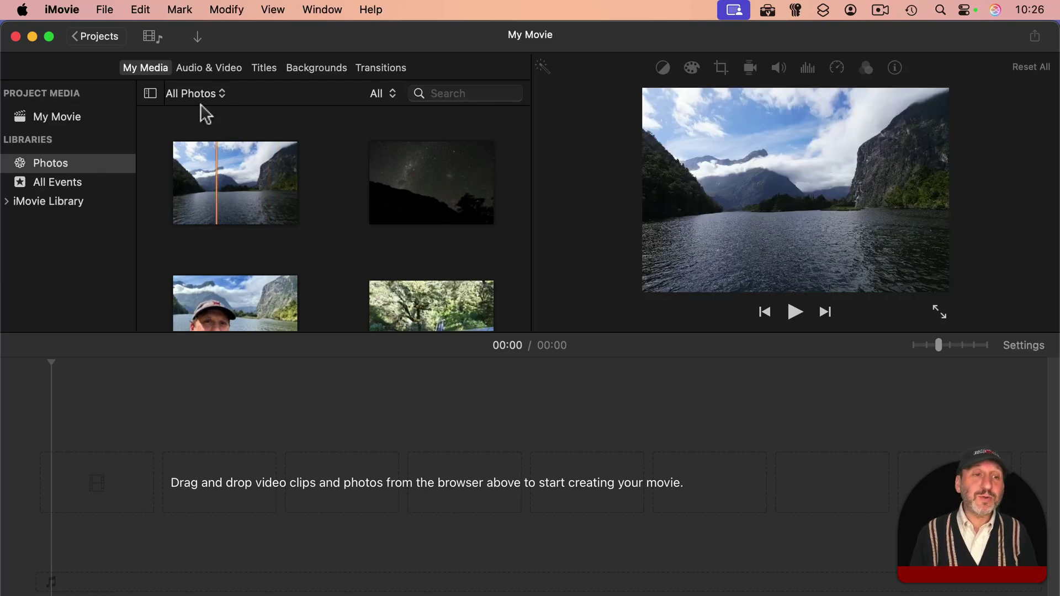
{"action": "left_click", "coordinate": [384, 95]}
{"action": "left_click", "coordinate": [389, 132]}
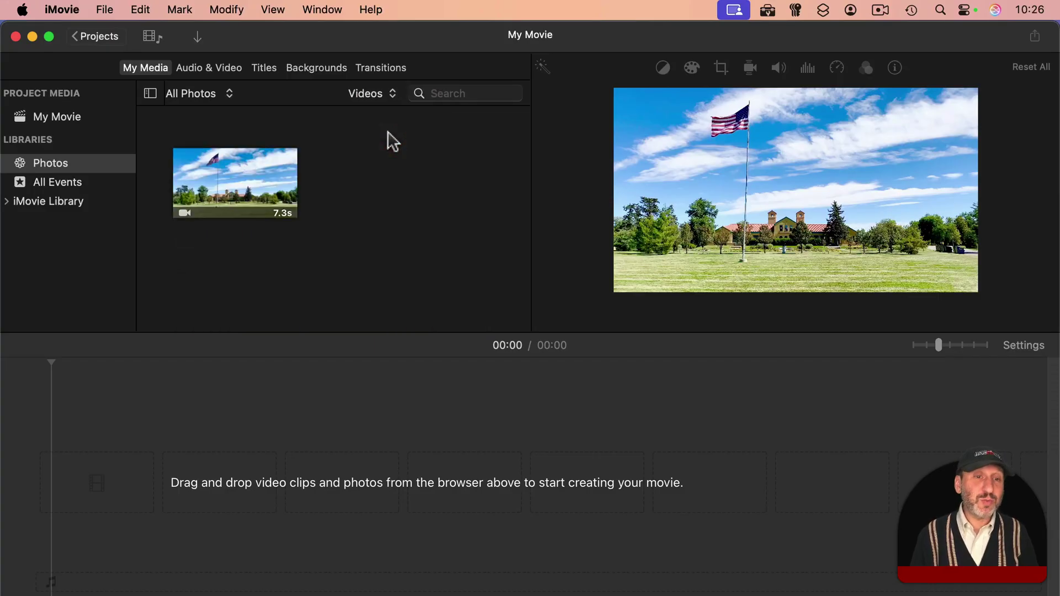
{"action": "left_click", "coordinate": [249, 177]}
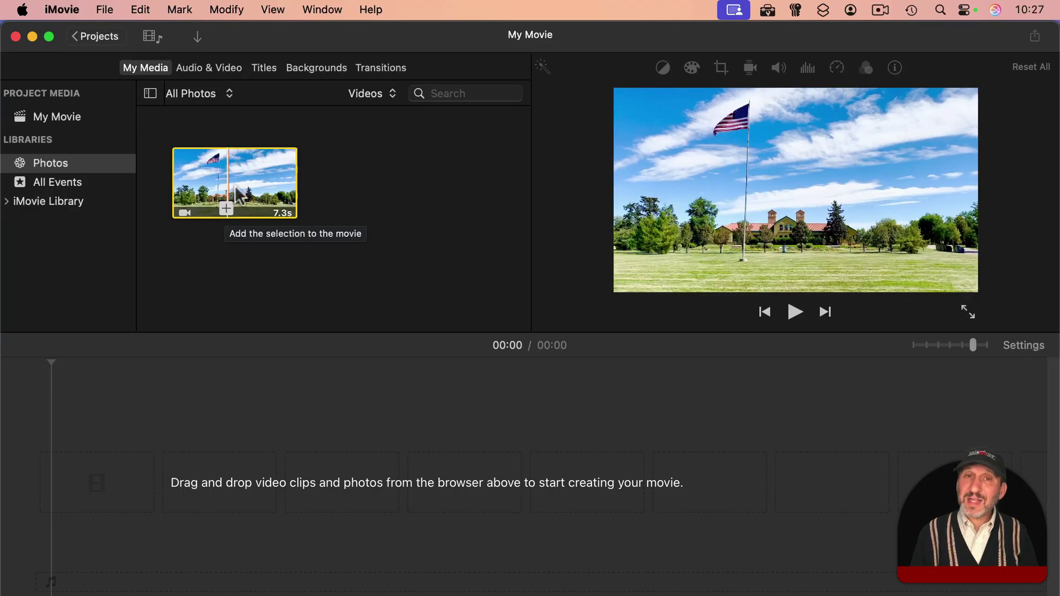
{"action": "left_click_drag", "start_coordinate": [260, 171], "coordinate": [140, 481]}
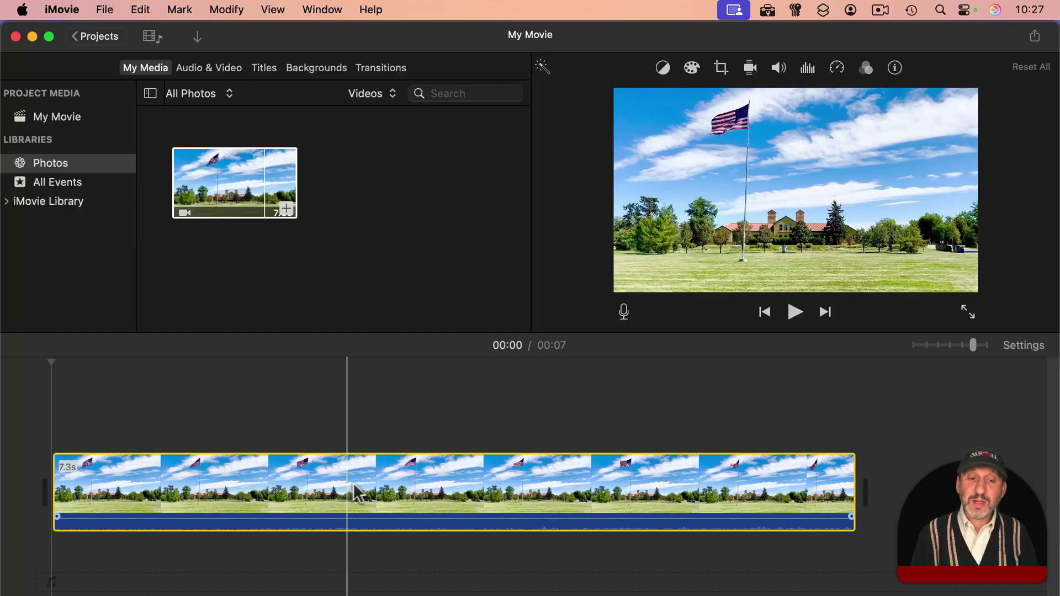
{"action": "left_click", "coordinate": [65, 123]}
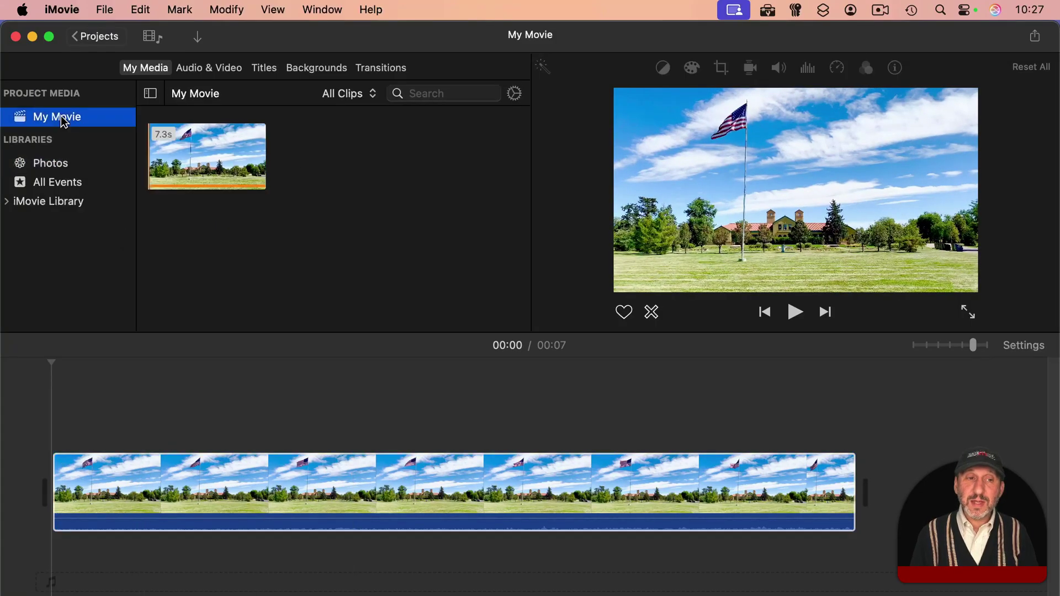
{"action": "left_click", "coordinate": [246, 154]}
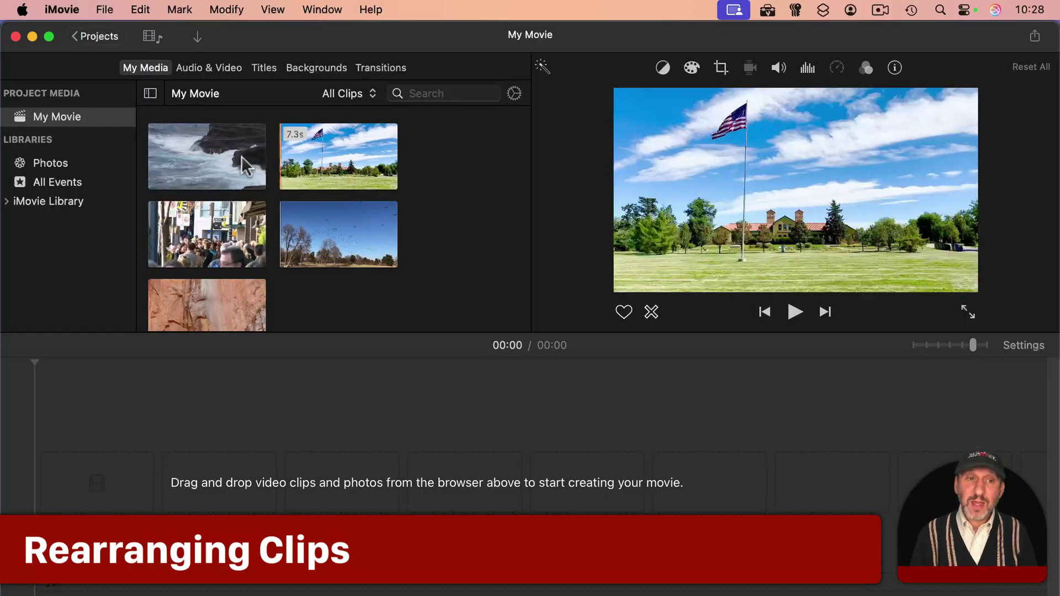
Add the birds, flag, crowd and red-rock clips to the timeline in that order
{"action": "key", "text": "super+a"}
{"action": "left_click", "coordinate": [457, 194]}
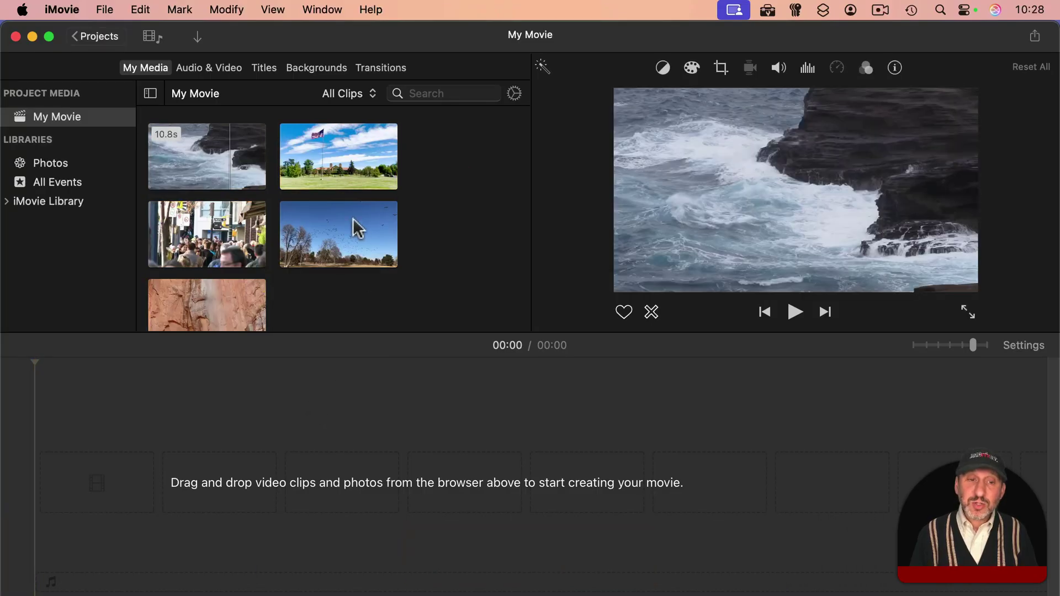
{"action": "left_click_drag", "start_coordinate": [338, 217], "coordinate": [139, 452]}
{"action": "left_click_drag", "start_coordinate": [362, 181], "coordinate": [737, 457]}
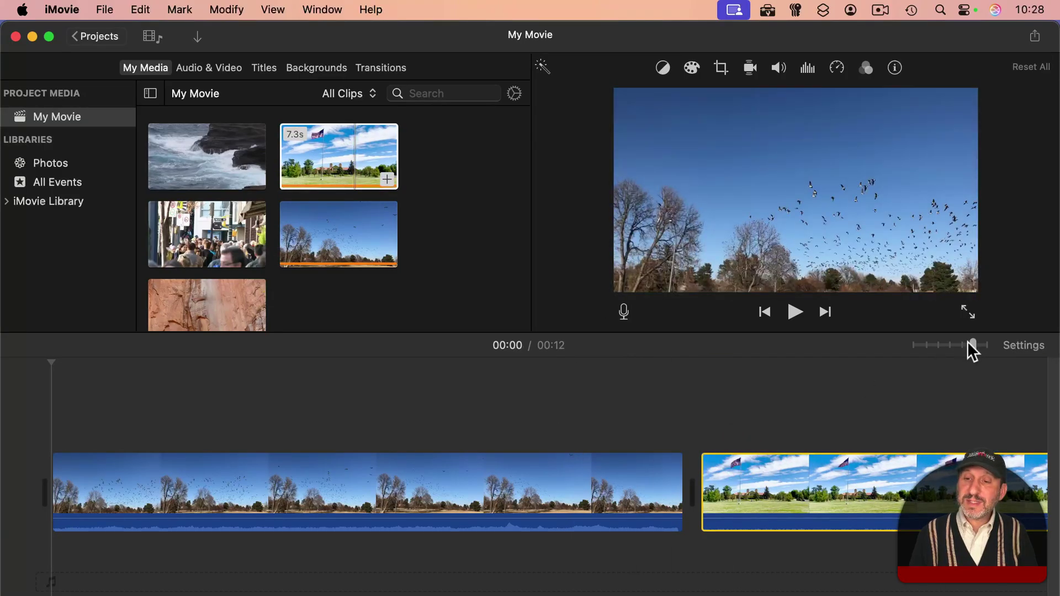
{"action": "left_click_drag", "start_coordinate": [965, 342], "coordinate": [940, 341]}
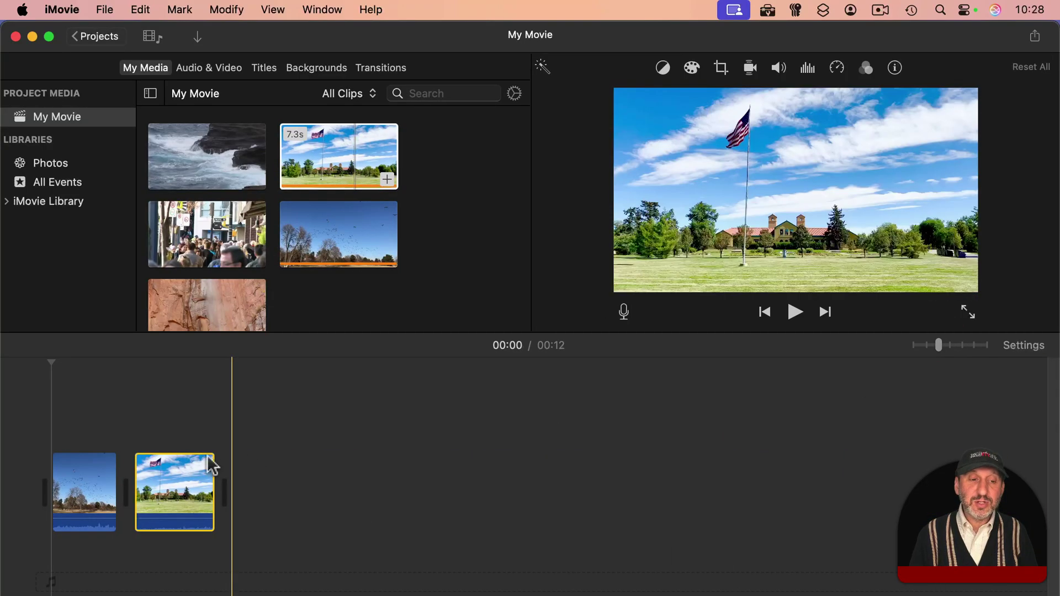
{"action": "left_click_drag", "start_coordinate": [216, 236], "coordinate": [285, 456]}
{"action": "left_click_drag", "start_coordinate": [229, 303], "coordinate": [396, 479]}
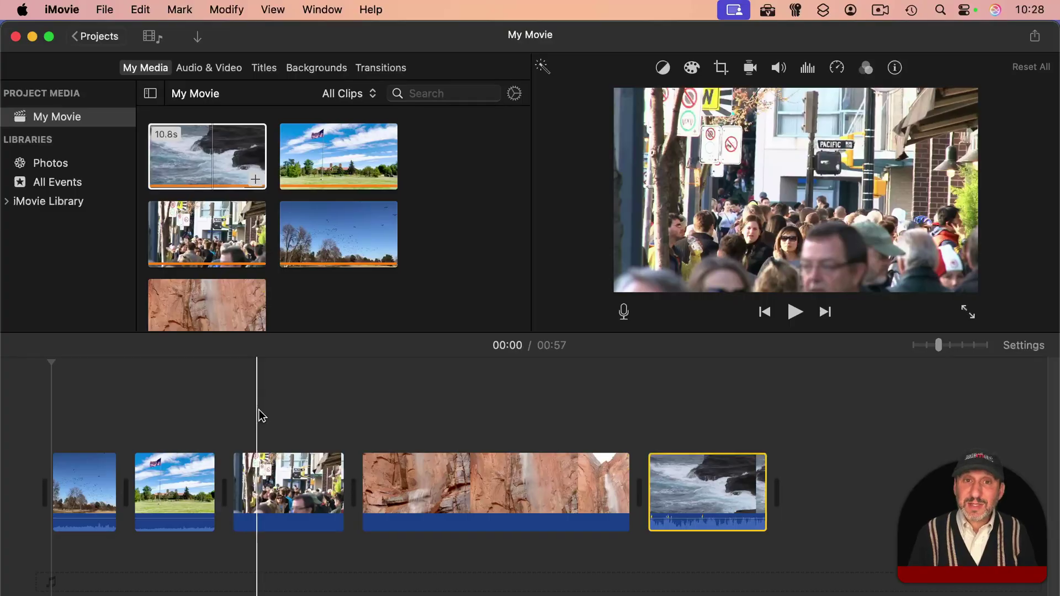
Move the red-rock clip to the start so the birds clip ends the movie
{"action": "left_click", "coordinate": [435, 491]}
{"action": "left_click_drag", "start_coordinate": [560, 497], "coordinate": [816, 494]}
{"action": "left_click", "coordinate": [94, 491]}
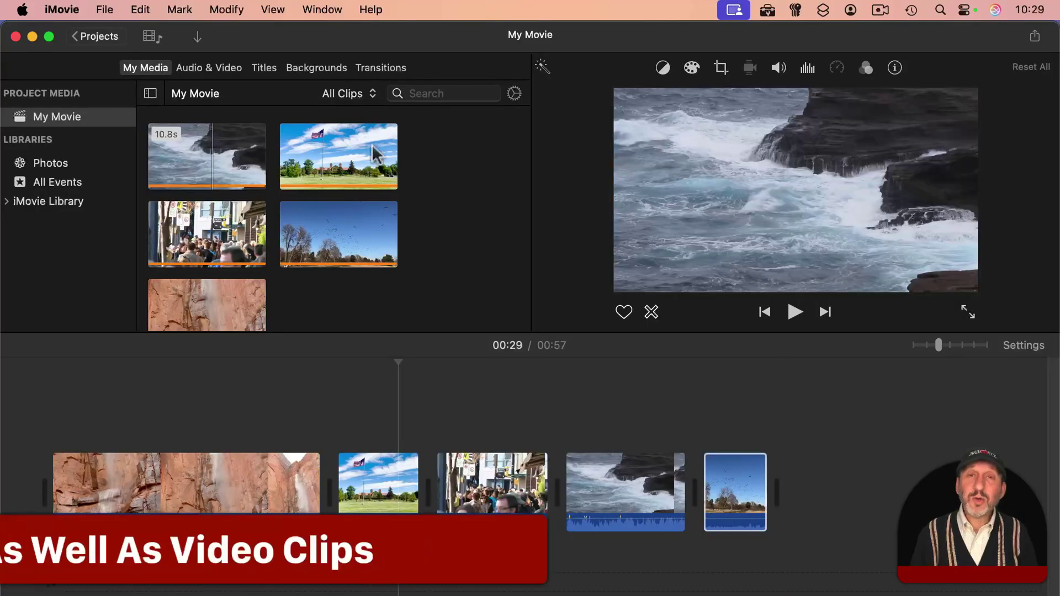
Add the lake photo from Photos, filter set to All, at the end and lengthen it to 10.4 seconds
{"action": "left_click", "coordinate": [44, 163]}
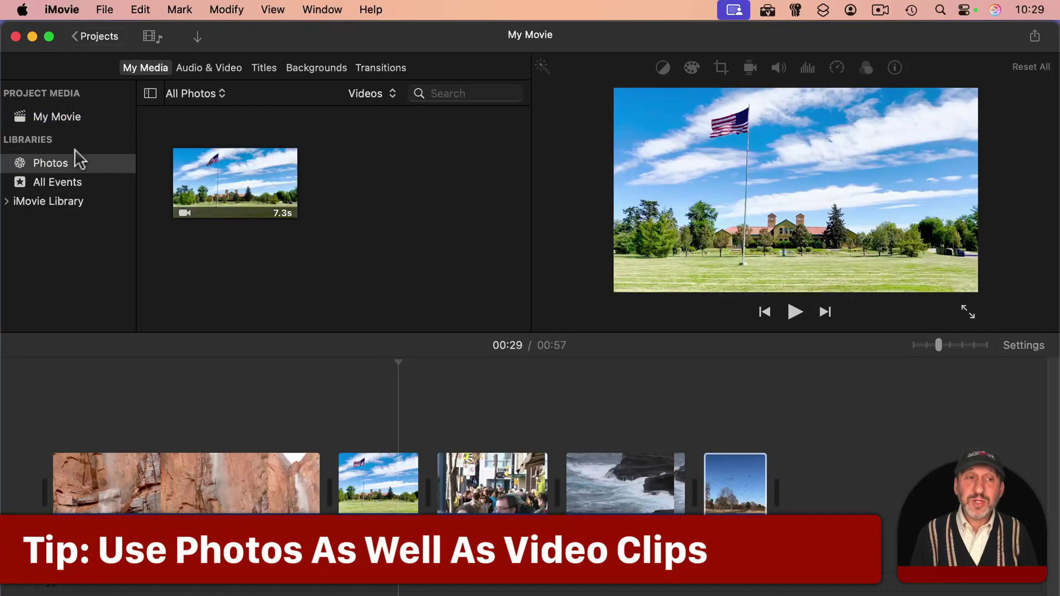
{"action": "left_click", "coordinate": [370, 104]}
{"action": "left_click", "coordinate": [371, 59]}
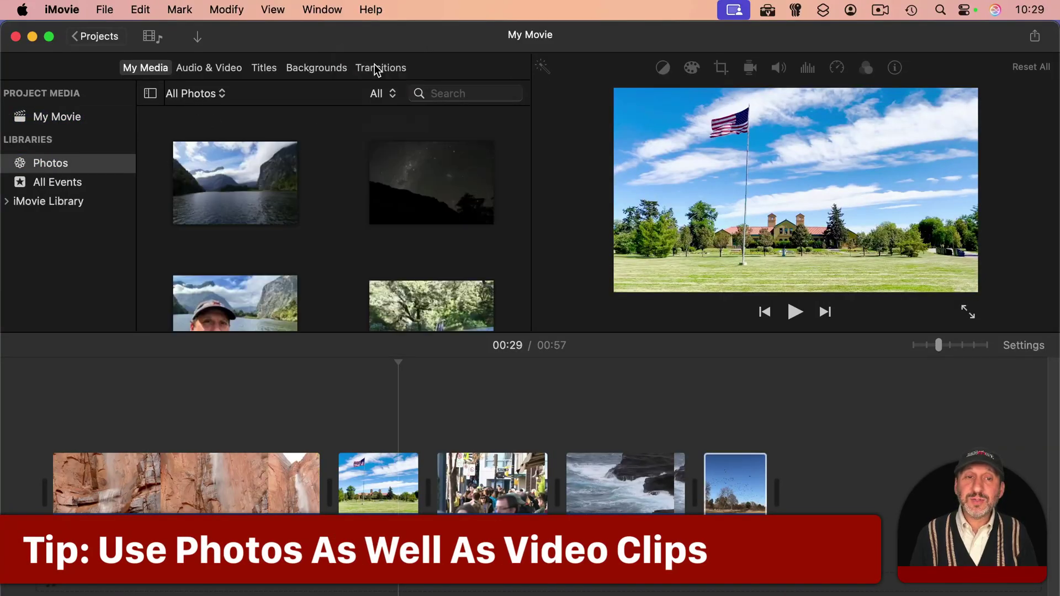
{"action": "left_click", "coordinate": [291, 157]}
{"action": "left_click_drag", "start_coordinate": [216, 188], "coordinate": [820, 463]}
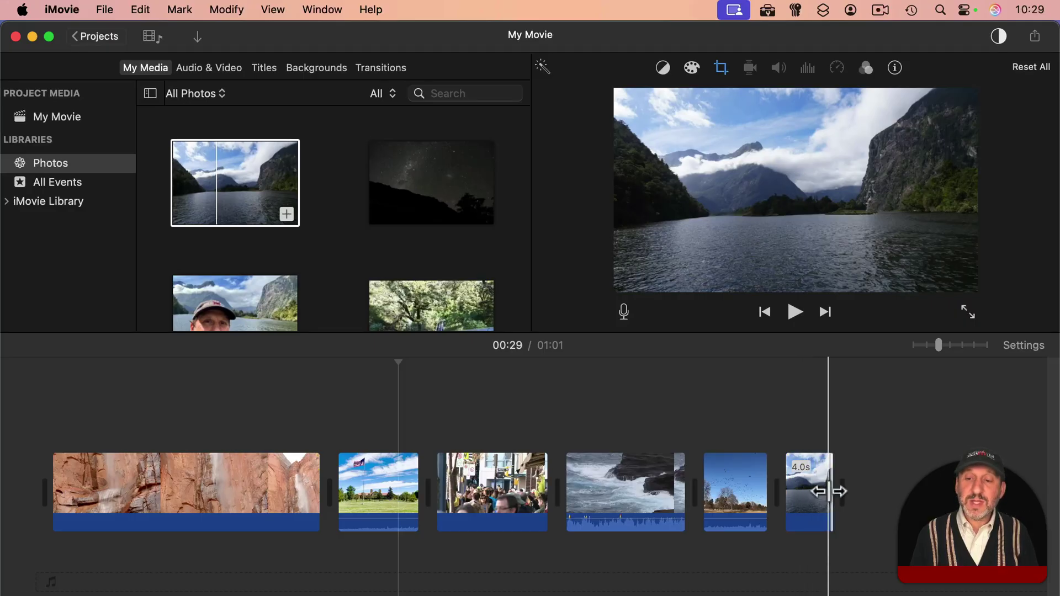
{"action": "left_click_drag", "start_coordinate": [827, 490], "coordinate": [889, 489]}
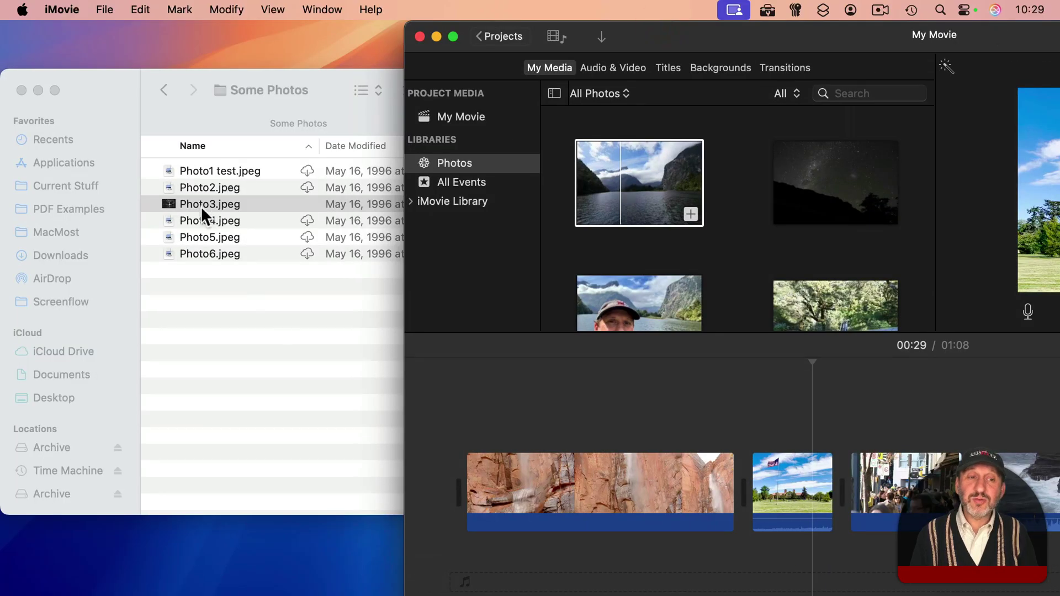
Drag Photo3.jpeg from Finder's Some Photos folder onto the movie's timeline
{"action": "left_click_drag", "start_coordinate": [628, 290], "coordinate": [744, 472]}
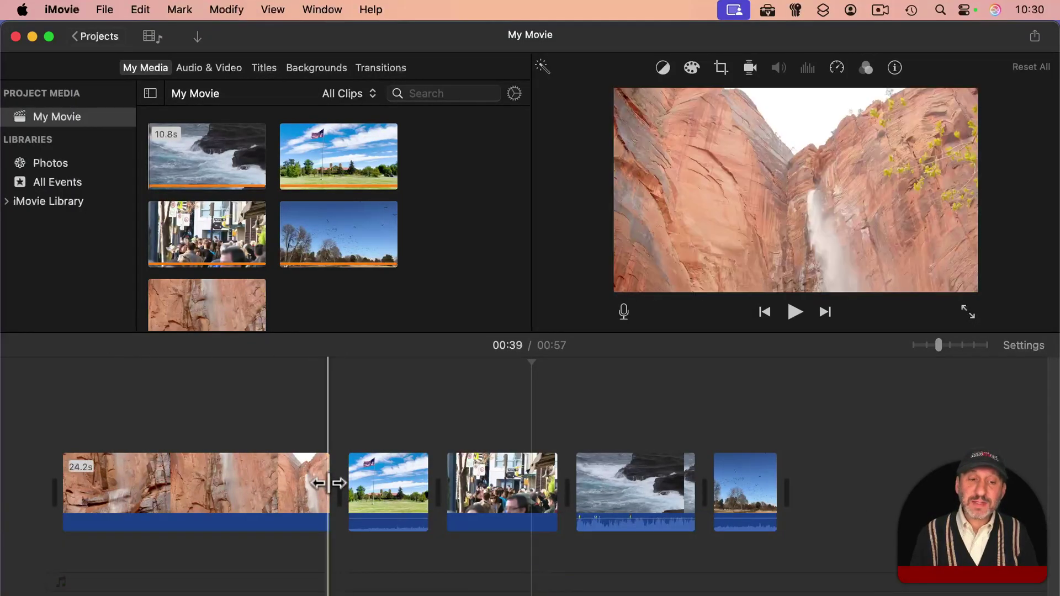
Trim the red-rock clip to about 13 seconds and the crowd clip's start, then append a 5-second ocean excerpt
{"action": "left_click_drag", "start_coordinate": [331, 483], "coordinate": [213, 480]}
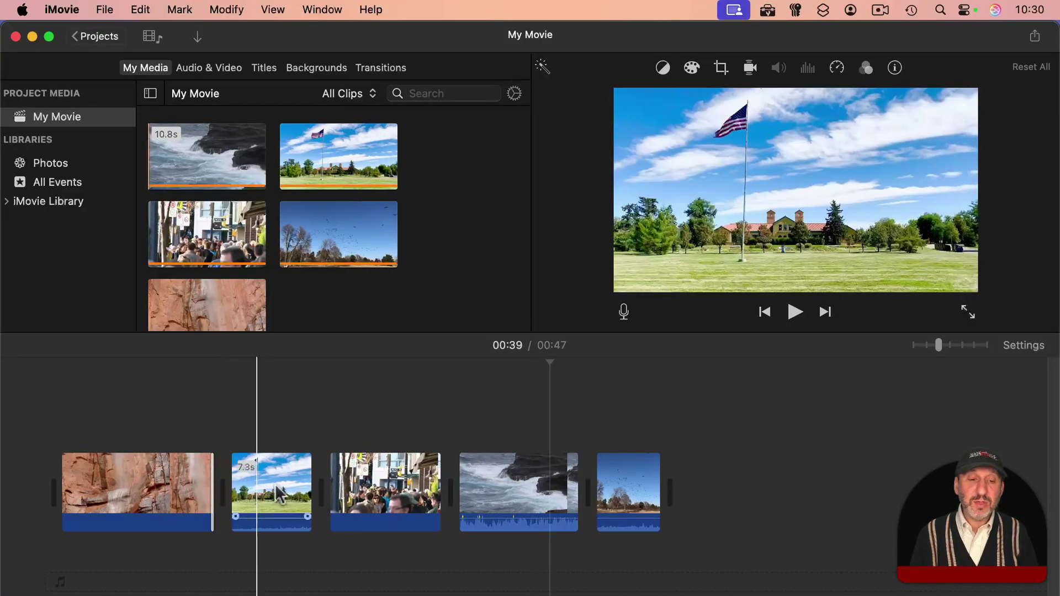
{"action": "left_click_drag", "start_coordinate": [330, 486], "coordinate": [381, 487]}
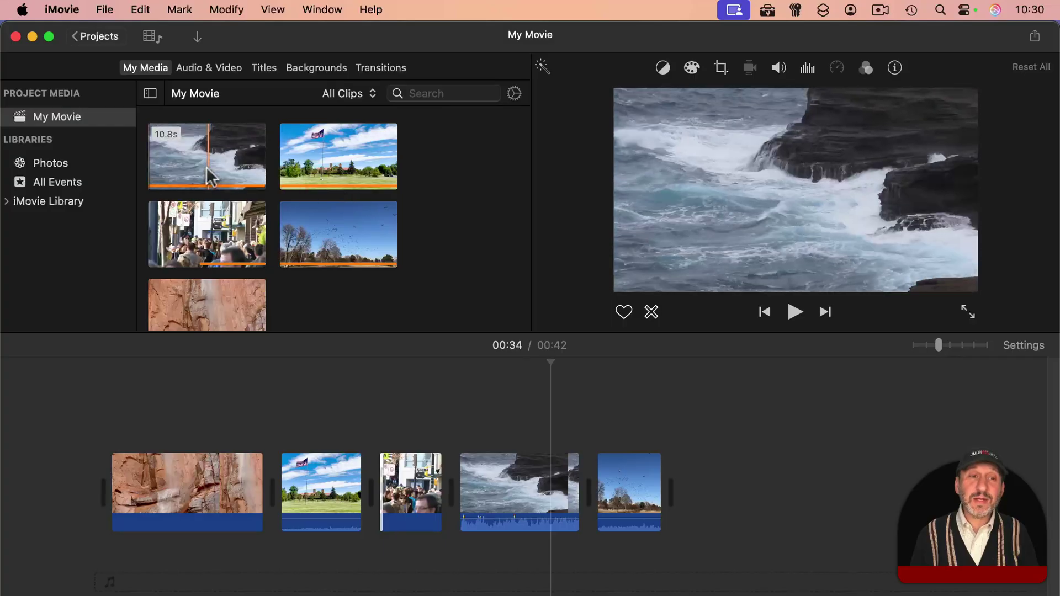
{"action": "left_click", "coordinate": [223, 164]}
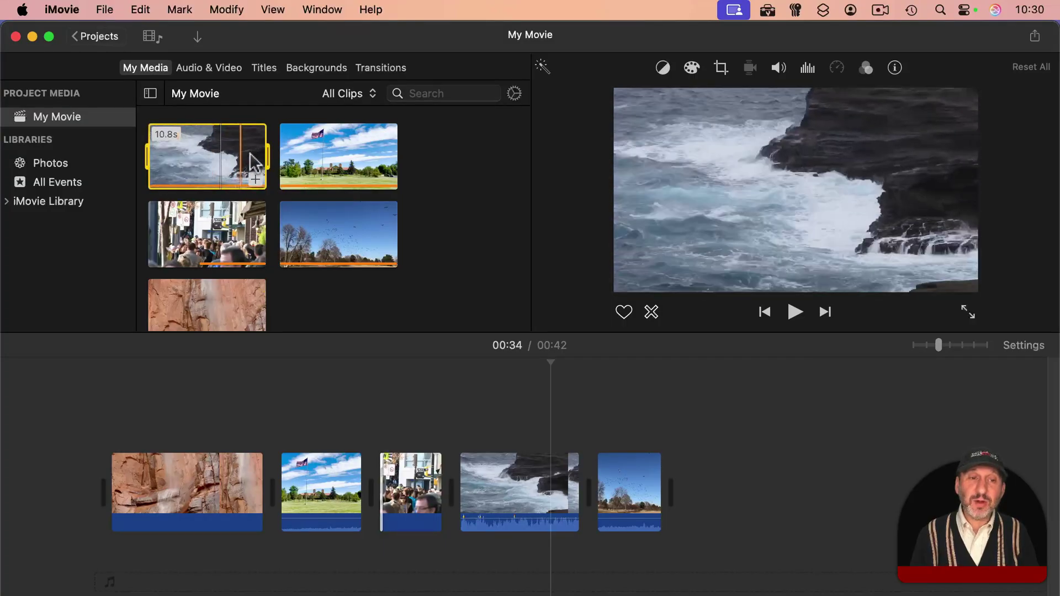
{"action": "left_click_drag", "start_coordinate": [268, 154], "coordinate": [232, 154]}
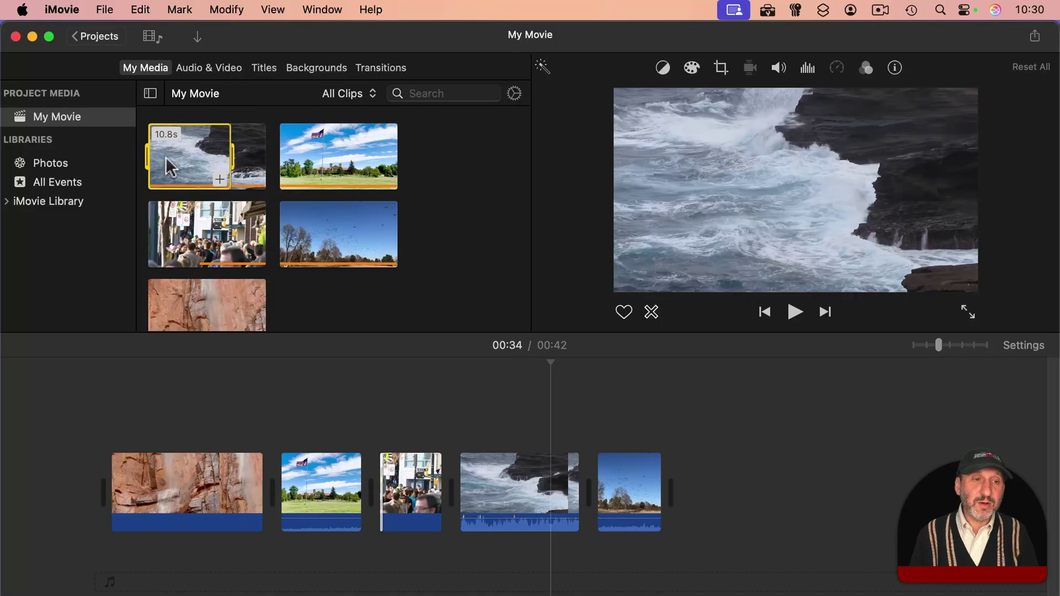
{"action": "left_click_drag", "start_coordinate": [148, 156], "coordinate": [176, 153]}
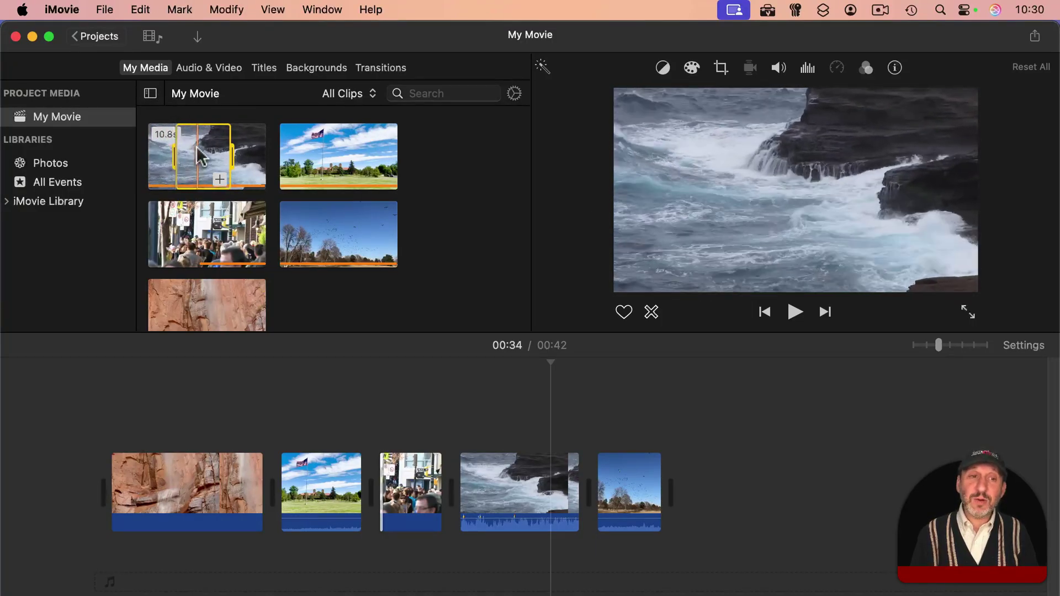
{"action": "left_click_drag", "start_coordinate": [196, 147], "coordinate": [689, 455]}
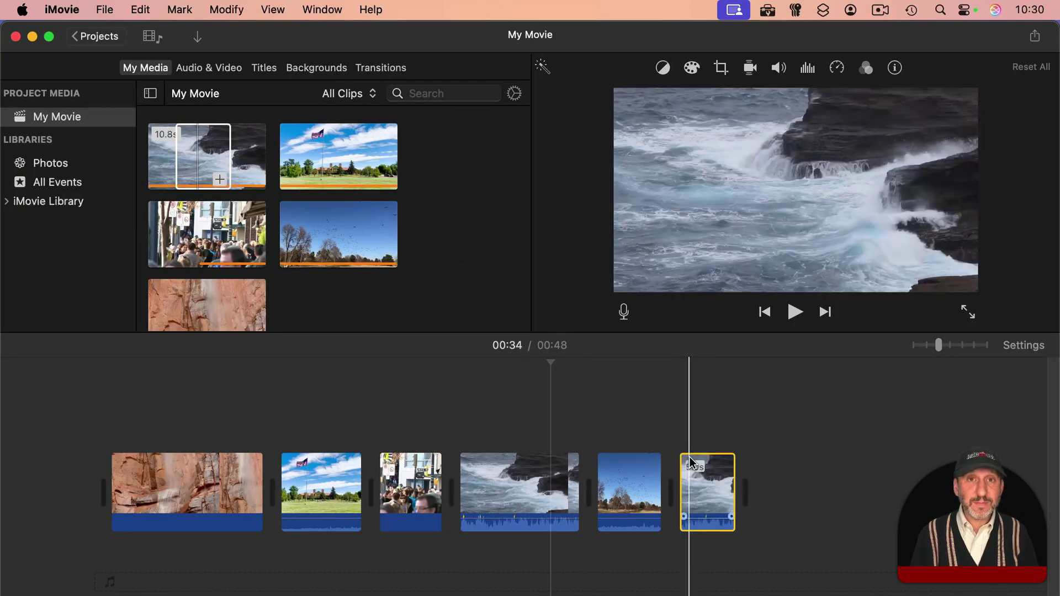
{"action": "left_click", "coordinate": [708, 489]}
{"action": "left_click", "coordinate": [529, 484]}
{"action": "left_click", "coordinate": [704, 488]}
{"action": "left_click", "coordinate": [517, 486]}
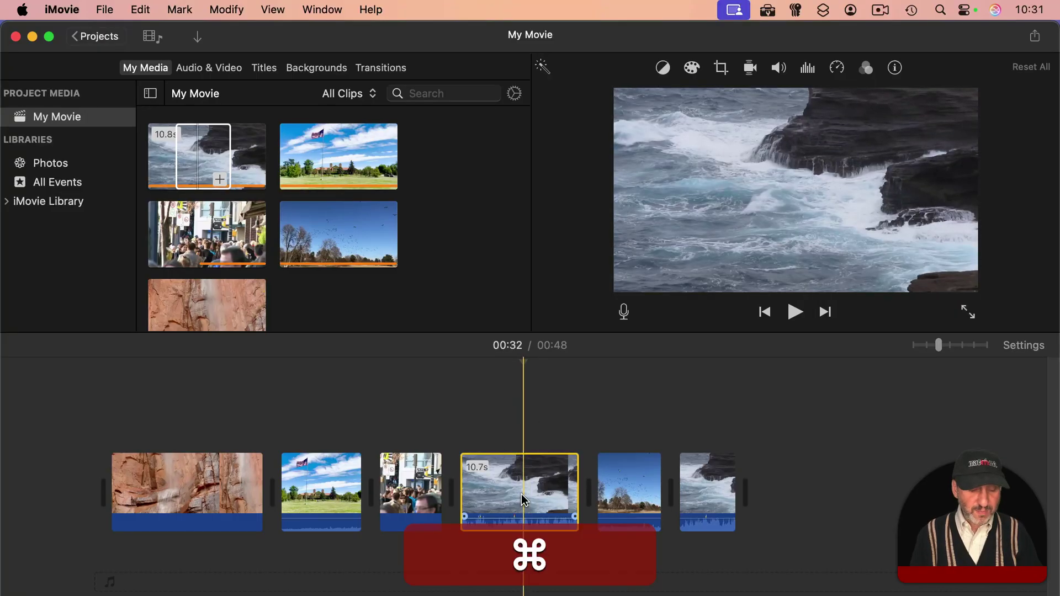
Split the ocean clip, move its second piece after the red-rock clip, and delete the 5.8-second duplicate
{"action": "key", "text": "super+b"}
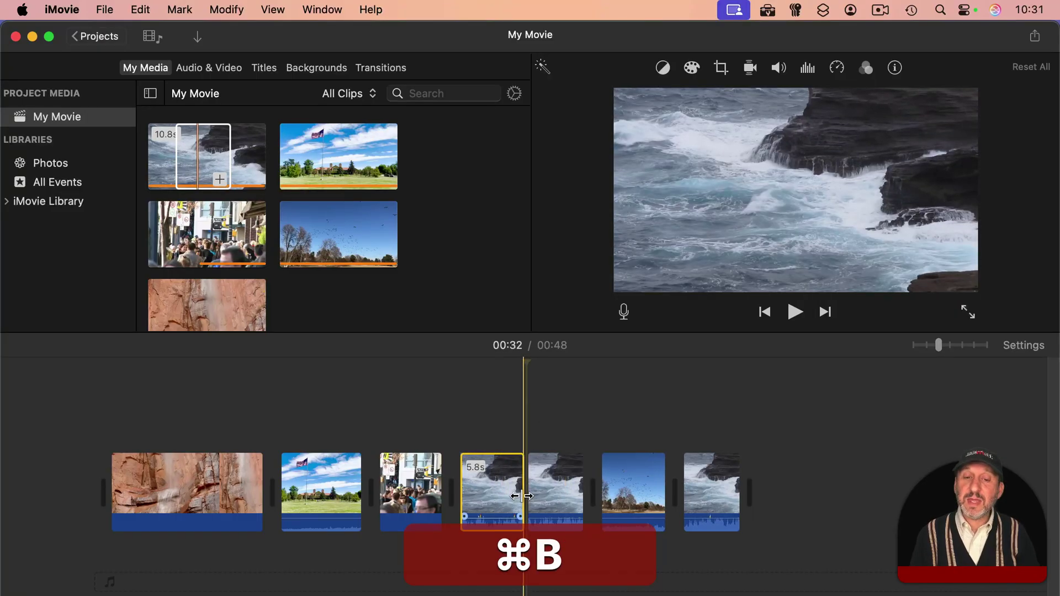
{"action": "left_click", "coordinate": [553, 490]}
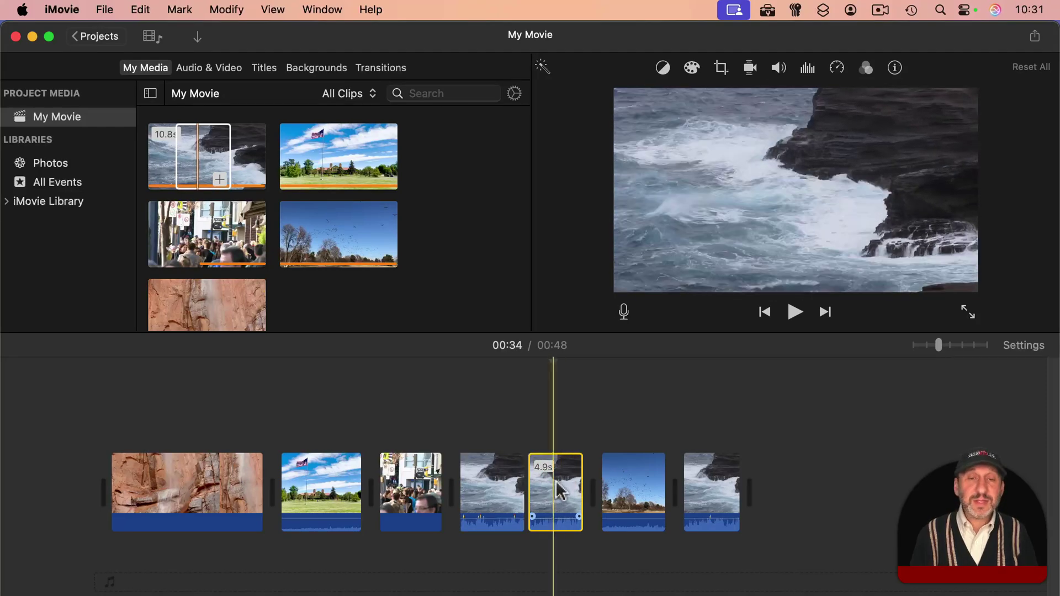
{"action": "left_click_drag", "start_coordinate": [558, 491], "coordinate": [305, 474]}
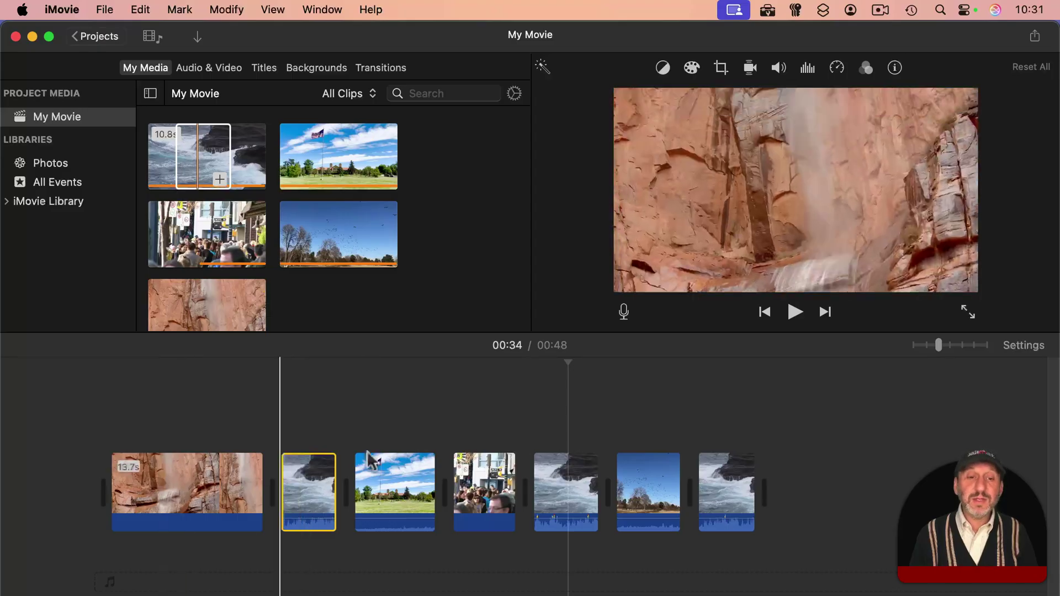
{"action": "left_click", "coordinate": [566, 478]}
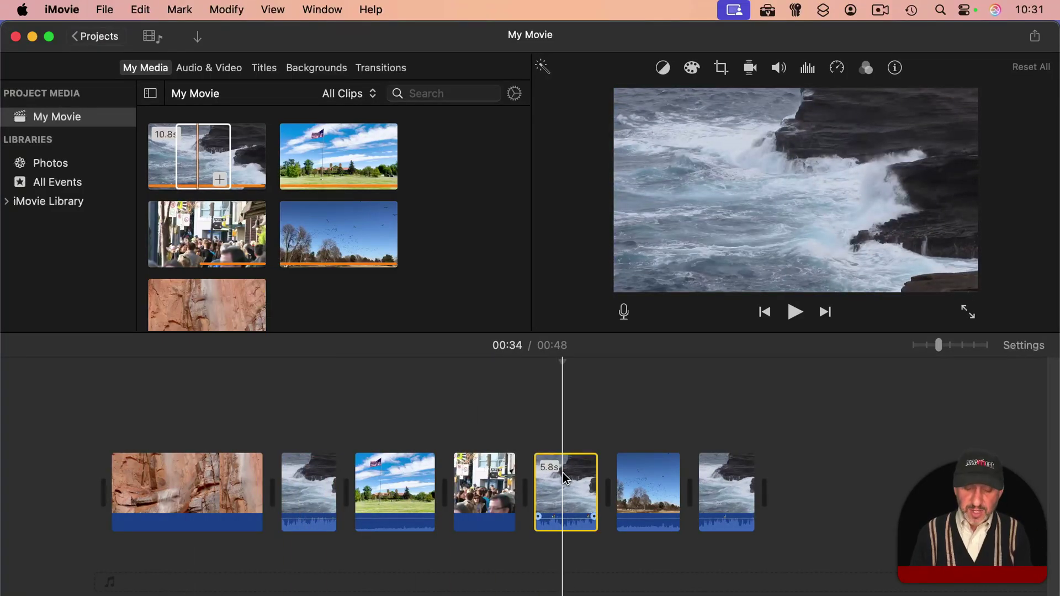
{"action": "key", "text": "BackSpace"}
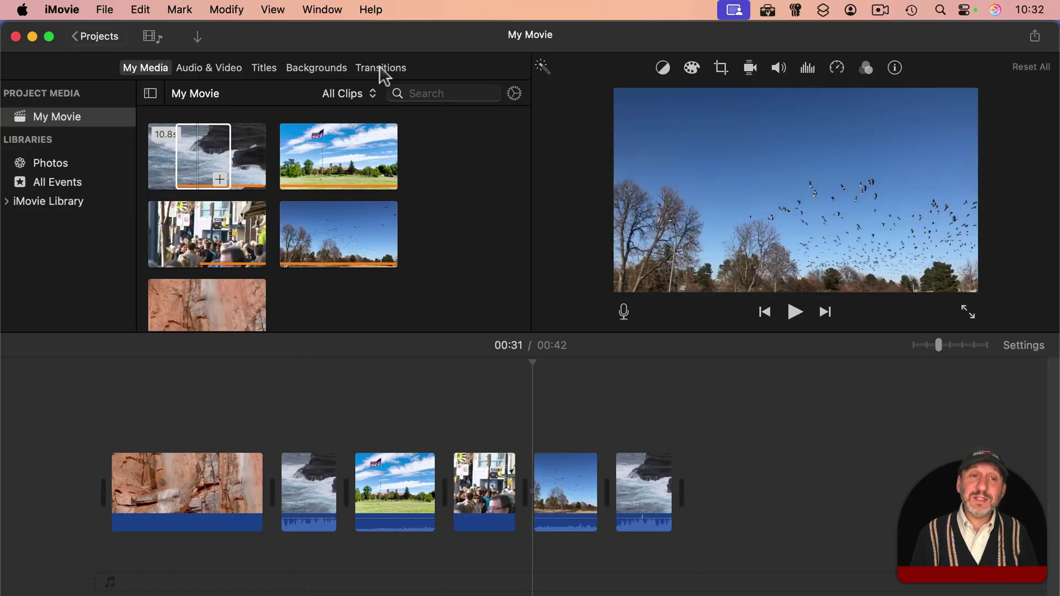
Place a Cross Dissolve between the flag and crowd clips and play the movie to preview it
{"action": "left_click", "coordinate": [380, 67]}
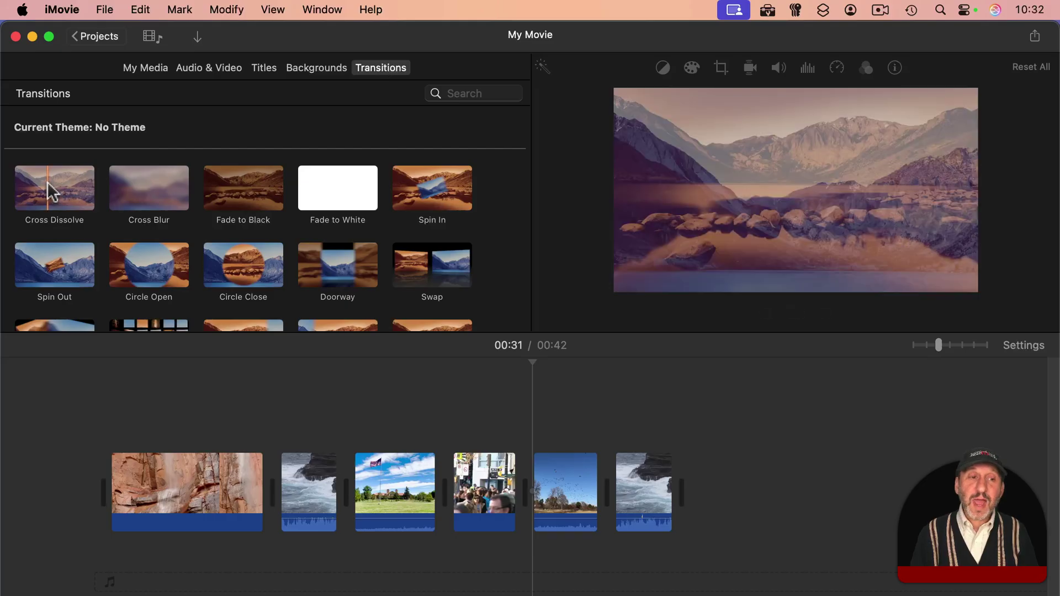
{"action": "left_click_drag", "start_coordinate": [47, 183], "coordinate": [439, 477]}
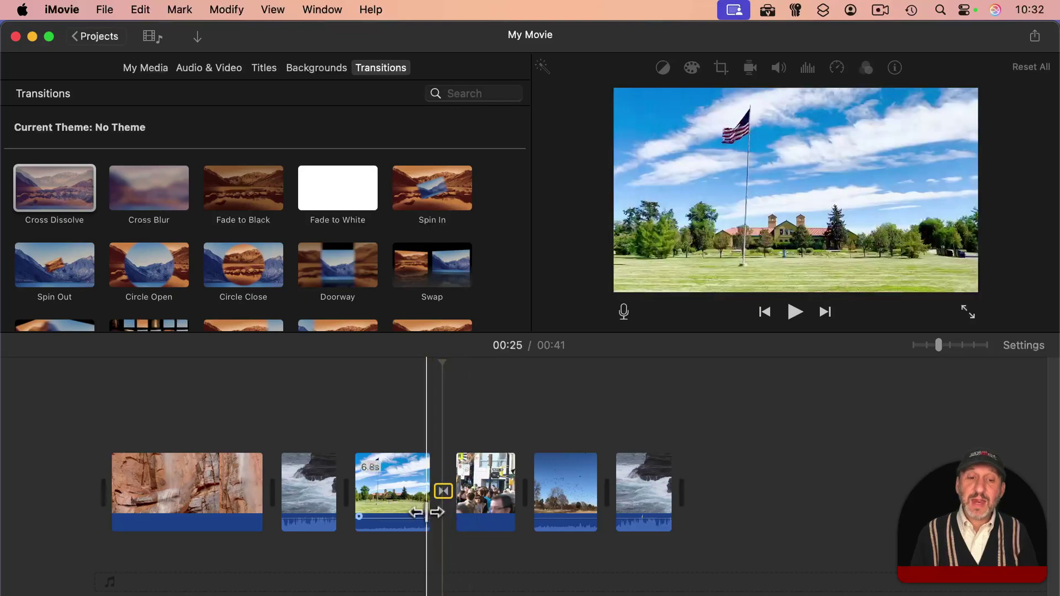
{"action": "key", "text": "space"}
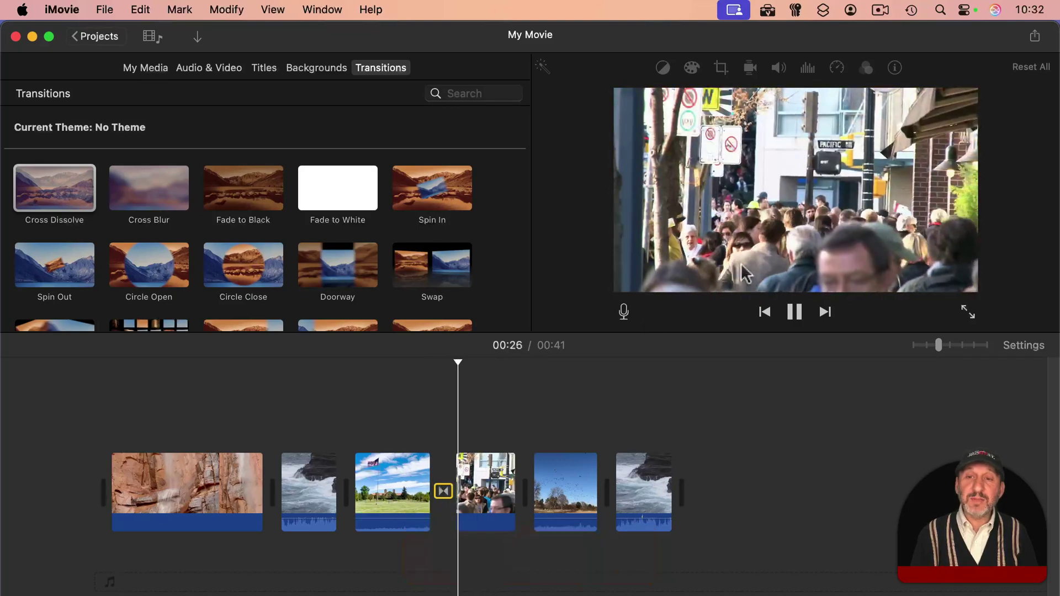
{"action": "key", "text": "space"}
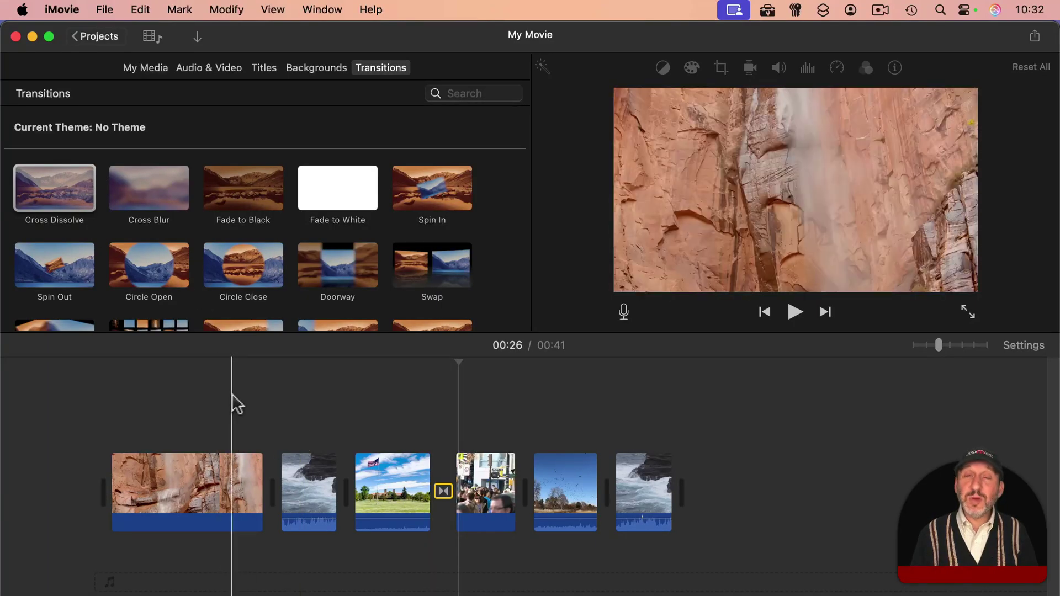
Select all timeline clips and apply Cross Dissolve between them
{"action": "left_click", "coordinate": [198, 486]}
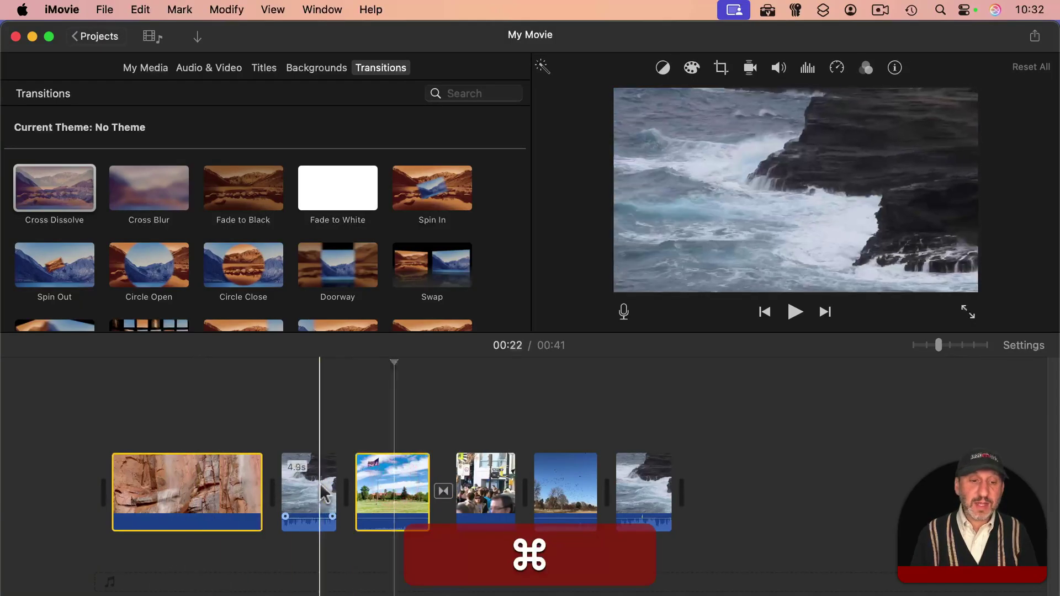
{"action": "left_click", "coordinate": [635, 497], "text": "shift"}
{"action": "left_click", "coordinate": [574, 445]}
{"action": "key", "text": "super+a"}
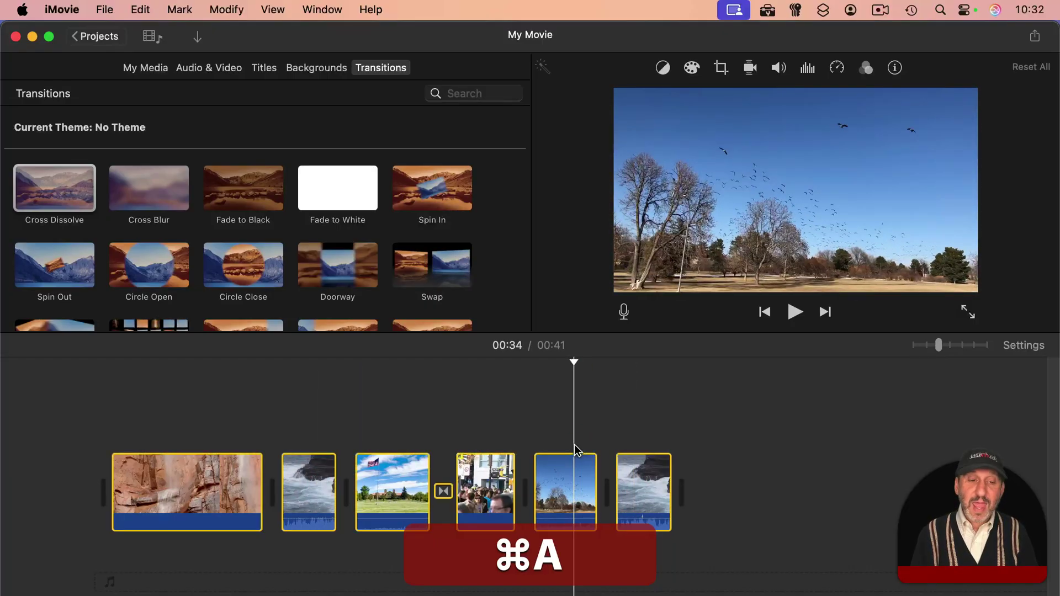
{"action": "left_click", "coordinate": [175, 376]}
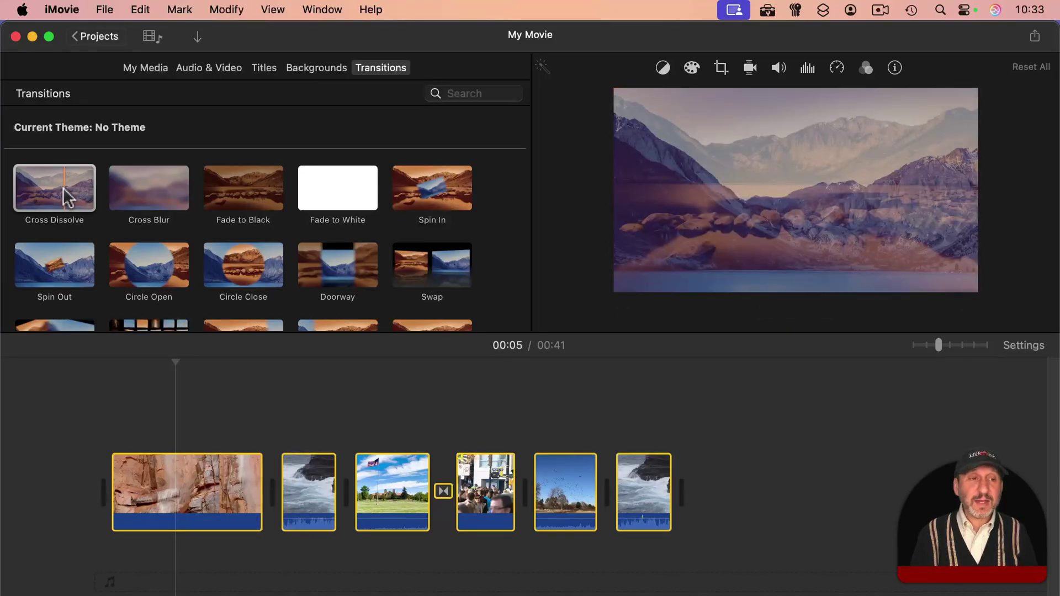
{"action": "double_click", "coordinate": [64, 188]}
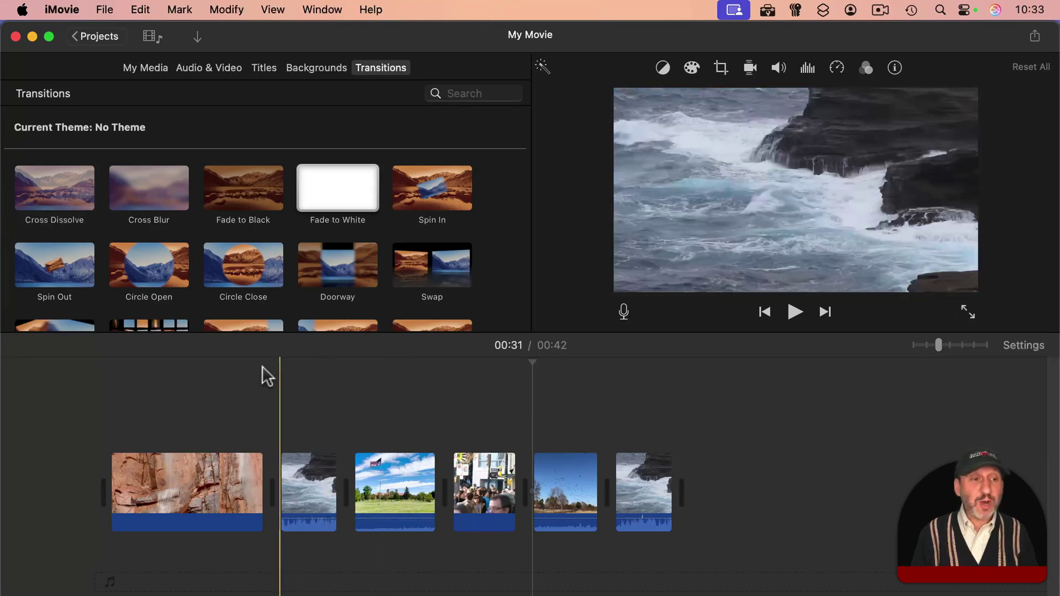
Add cross dissolves around the flag clip, then between every clip using Cmd-A and Cmd-T
{"action": "left_click", "coordinate": [395, 493]}
{"action": "key", "text": "super+t"}
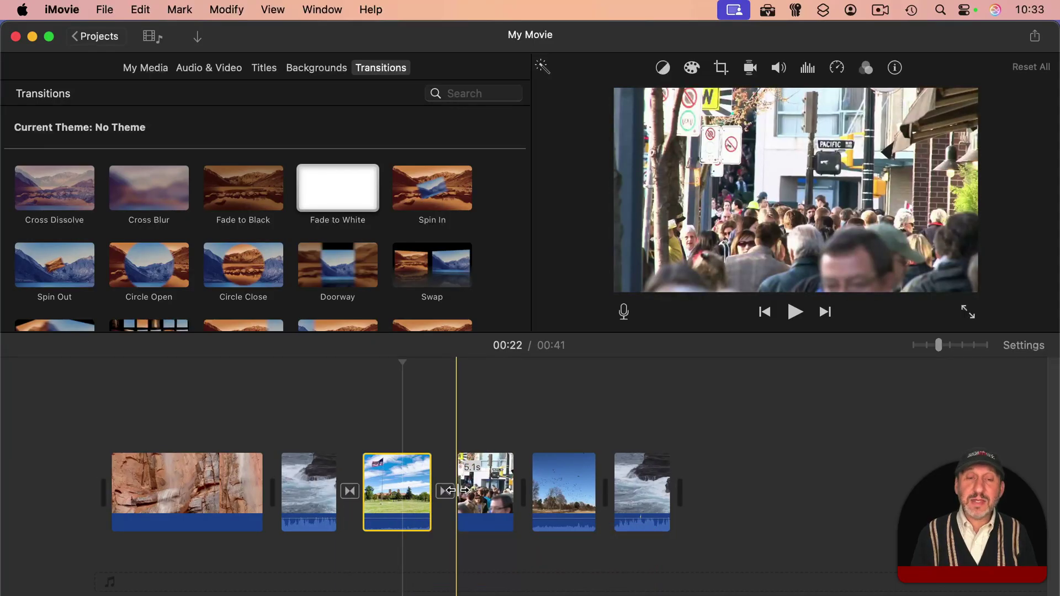
{"action": "key", "text": "super+a"}
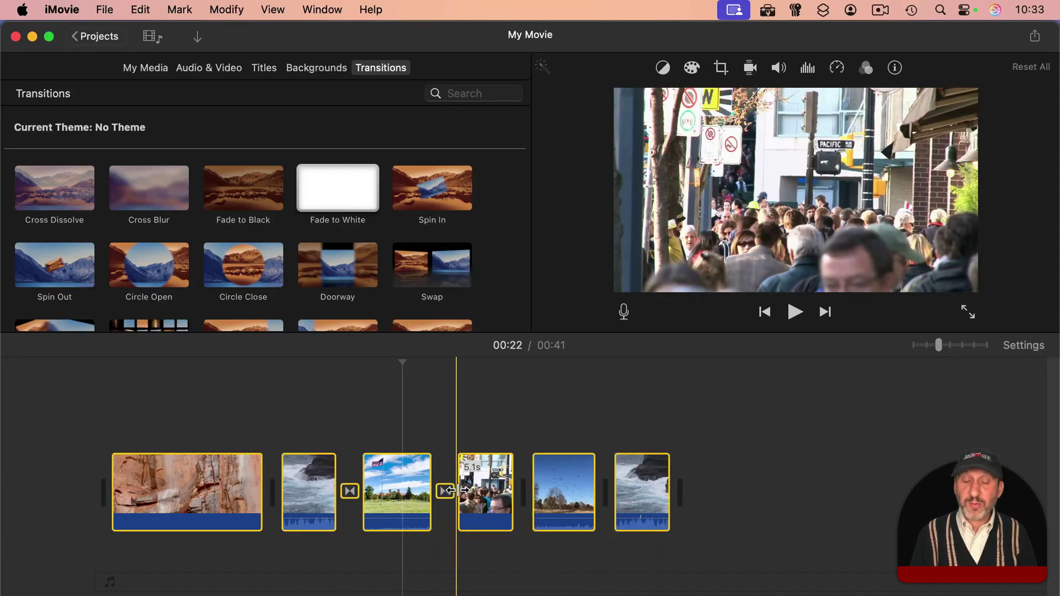
{"action": "key", "text": "super+t"}
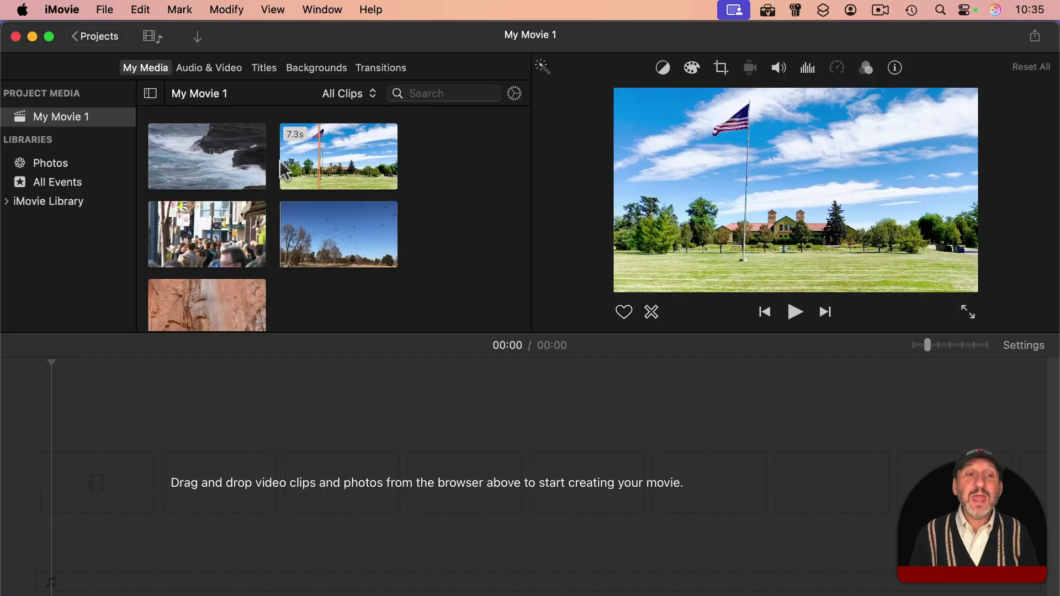
Put all five media clips onto the empty timeline and check the project resolution
{"action": "key", "text": "super+a"}
{"action": "left_click_drag", "start_coordinate": [243, 172], "coordinate": [99, 458]}
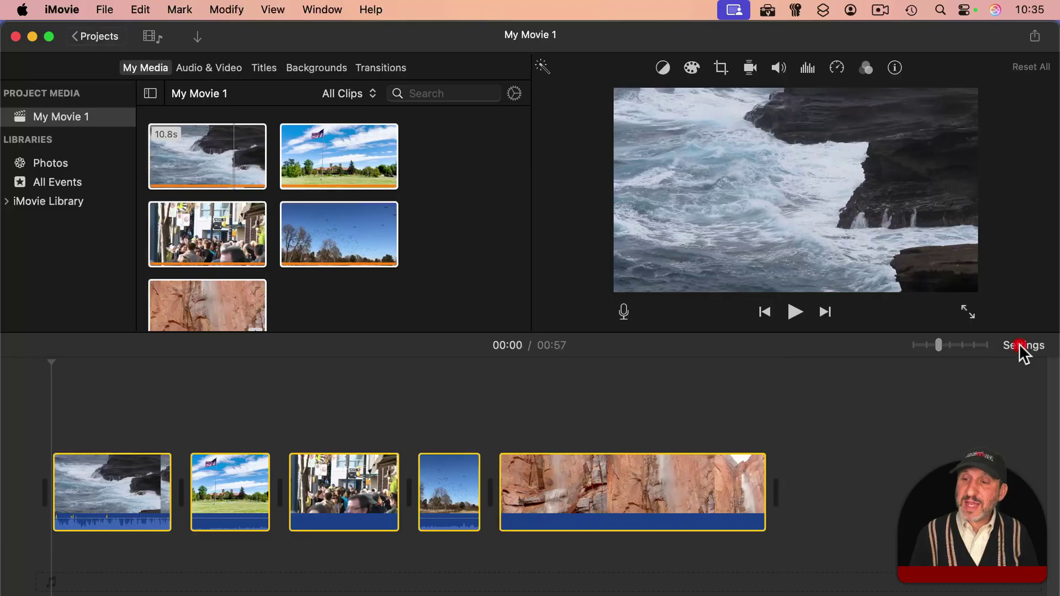
{"action": "left_click", "coordinate": [1019, 344]}
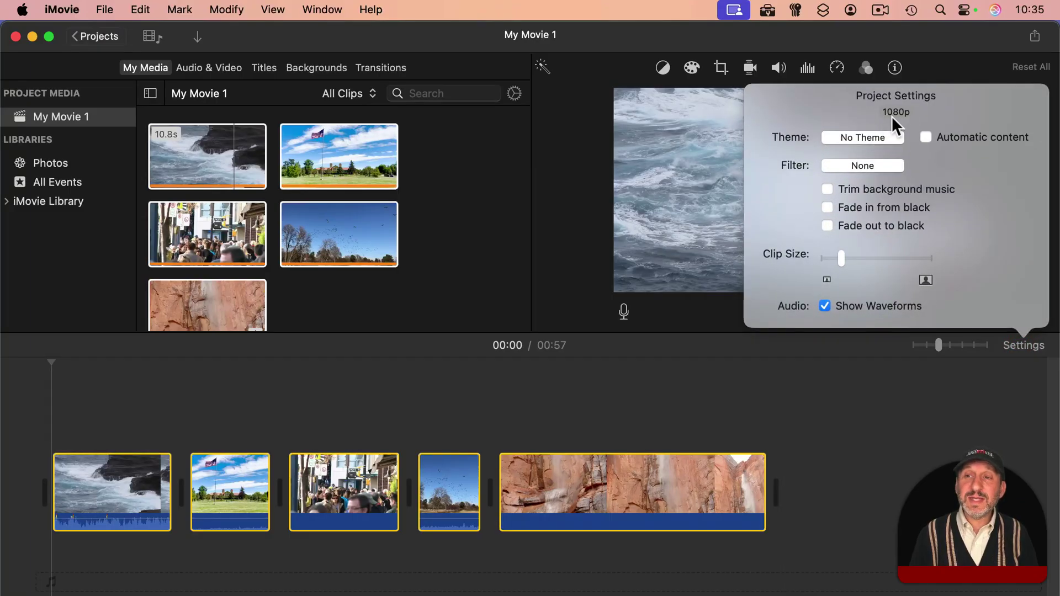
{"action": "left_click", "coordinate": [783, 390]}
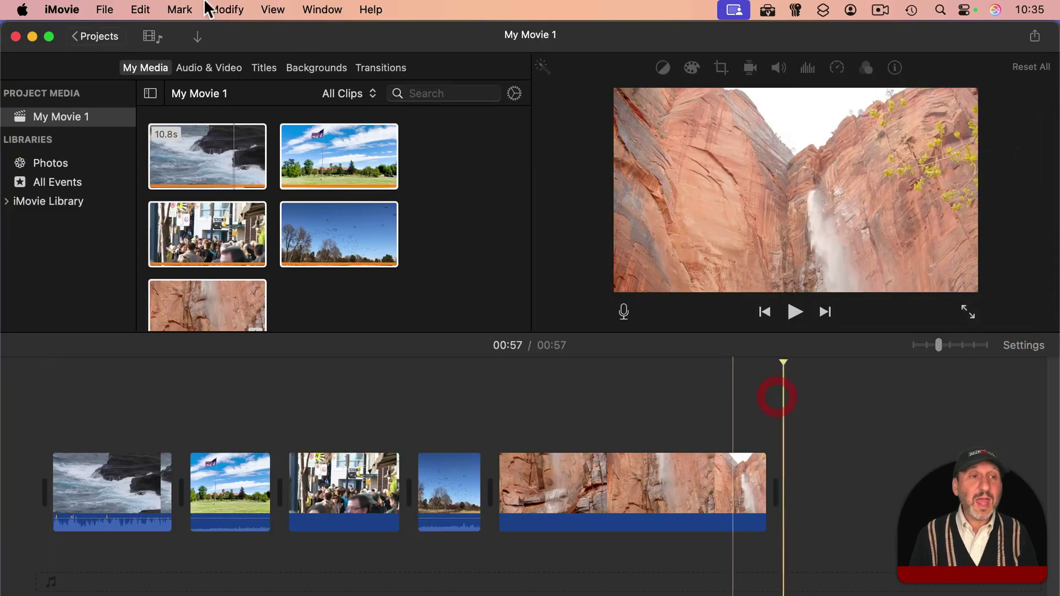
Choose to export the movie as a file from the File menu
{"action": "left_click", "coordinate": [105, 10]}
{"action": "mouse_move", "coordinate": [154, 281]}
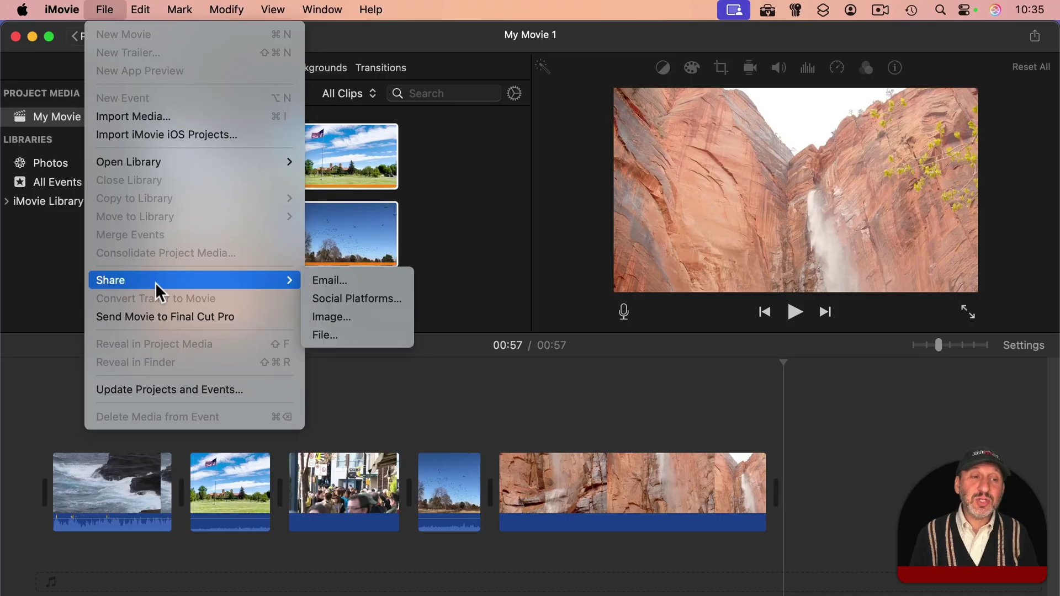
{"action": "left_click", "coordinate": [329, 330]}
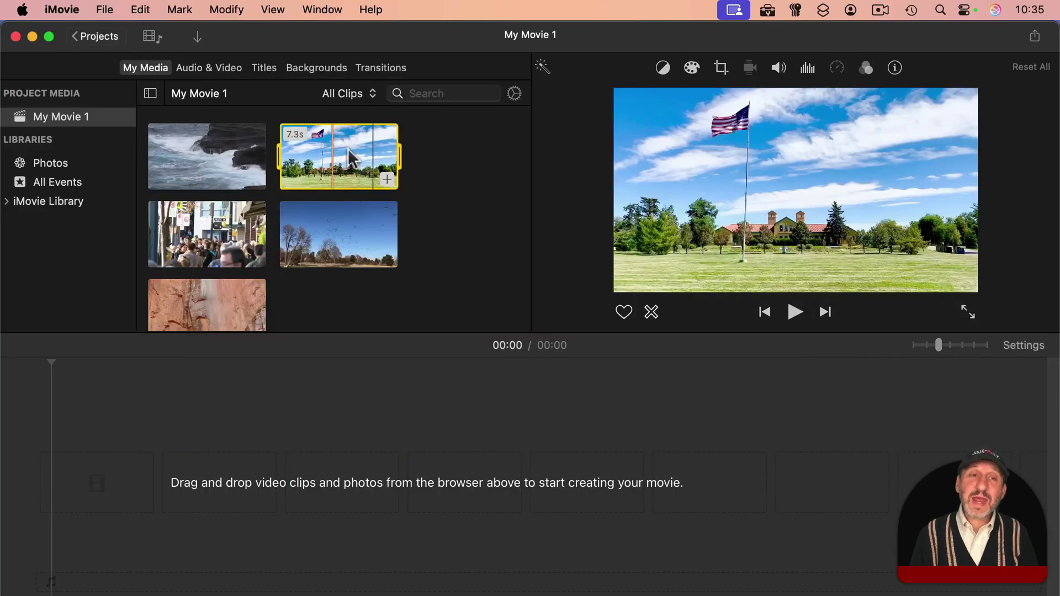
Place the flag clip first, then the waves, crowd, birds and red-rock clips after it
{"action": "left_click_drag", "start_coordinate": [381, 179], "coordinate": [85, 461]}
{"action": "left_click", "coordinate": [938, 344]}
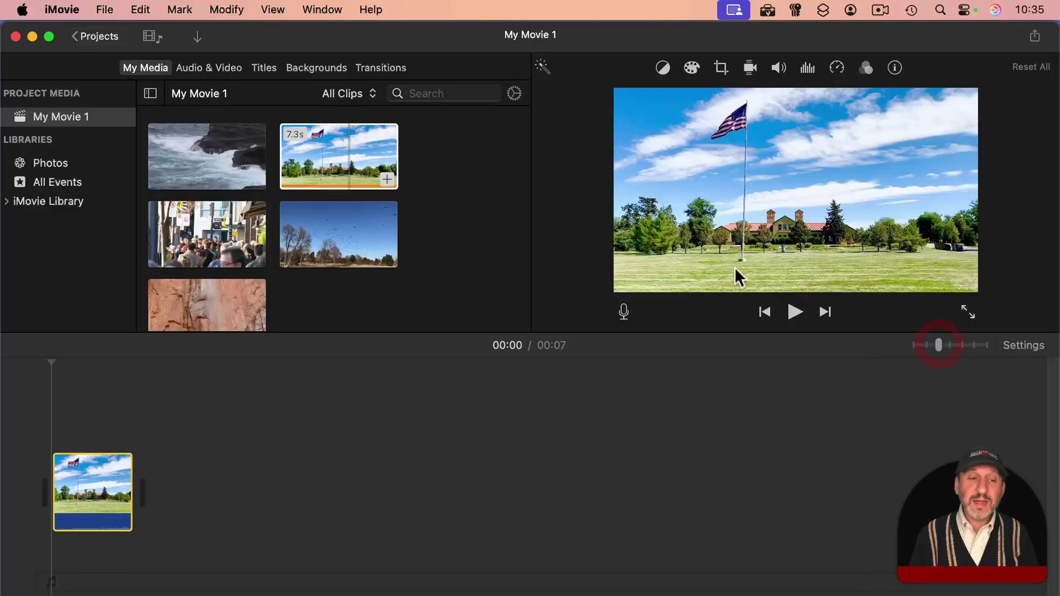
{"action": "left_click", "coordinate": [217, 169]}
{"action": "left_click", "coordinate": [207, 235], "text": "super"}
{"action": "left_click", "coordinate": [338, 234], "text": "super"}
{"action": "left_click", "coordinate": [207, 306], "text": "super"}
{"action": "left_click_drag", "start_coordinate": [238, 172], "coordinate": [220, 470]}
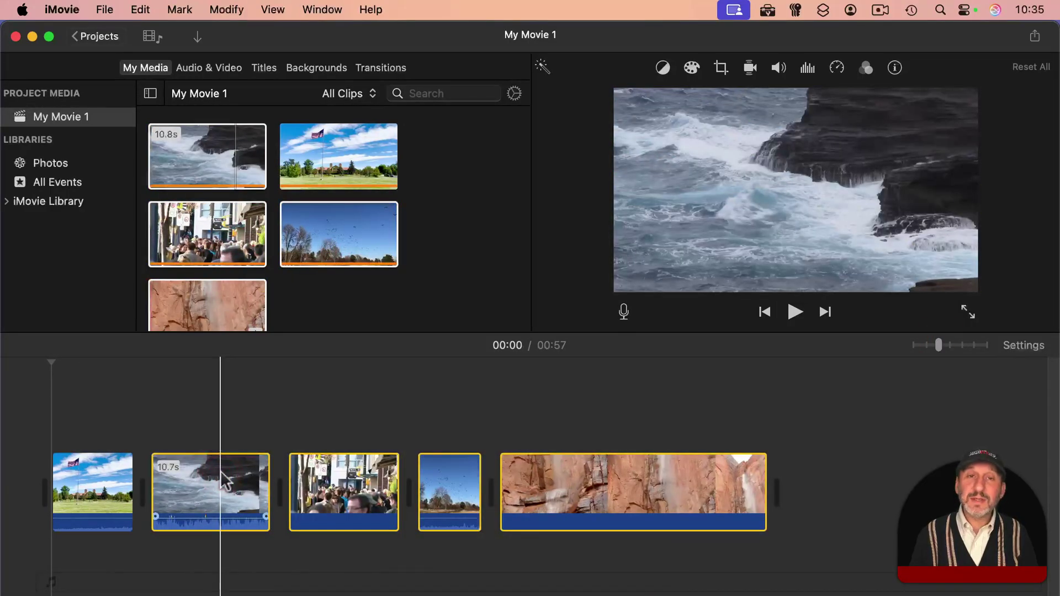
Confirm in the project settings that the movie is 4K
{"action": "left_click", "coordinate": [1026, 346]}
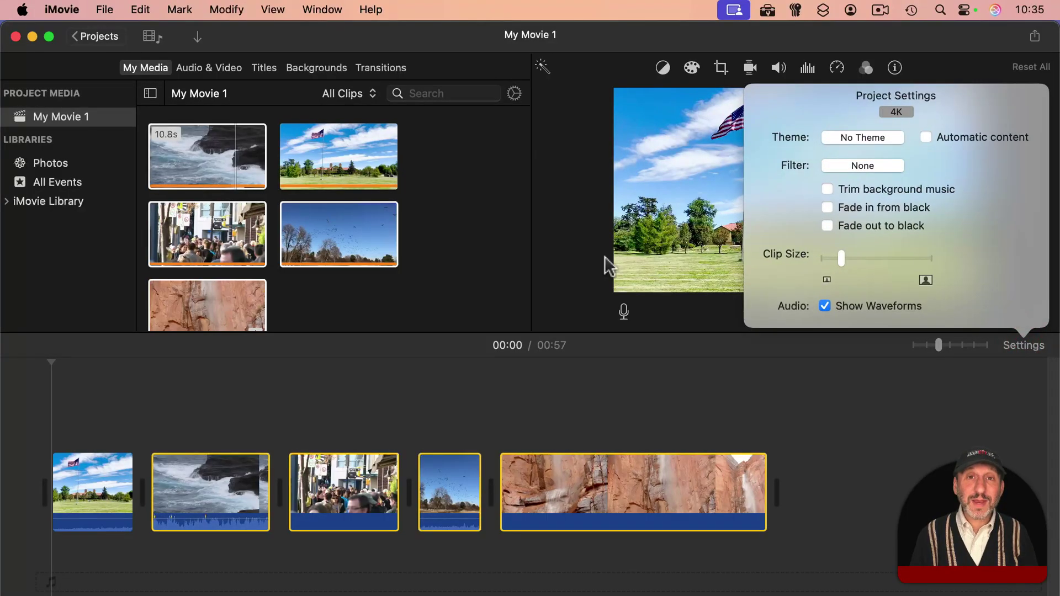
{"action": "left_click", "coordinate": [246, 391]}
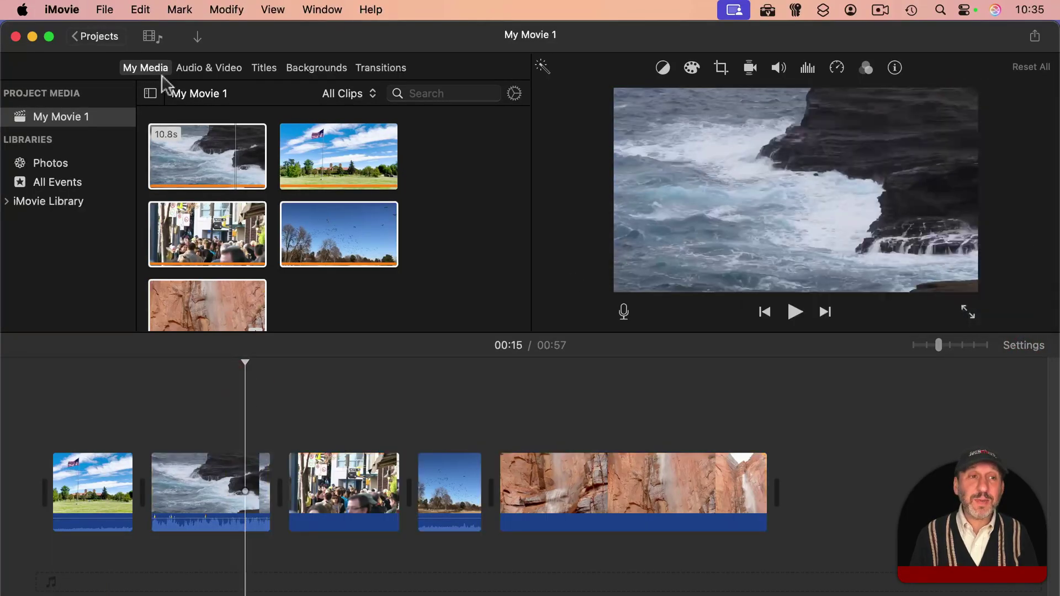
{"action": "left_click", "coordinate": [105, 11]}
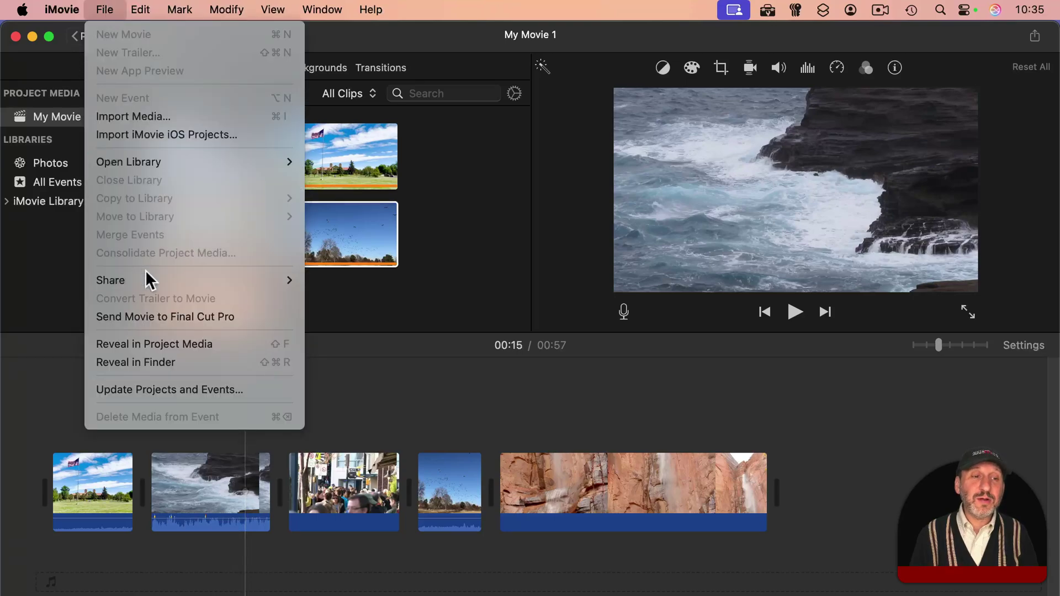
{"action": "mouse_move", "coordinate": [243, 283]}
{"action": "left_click", "coordinate": [349, 333]}
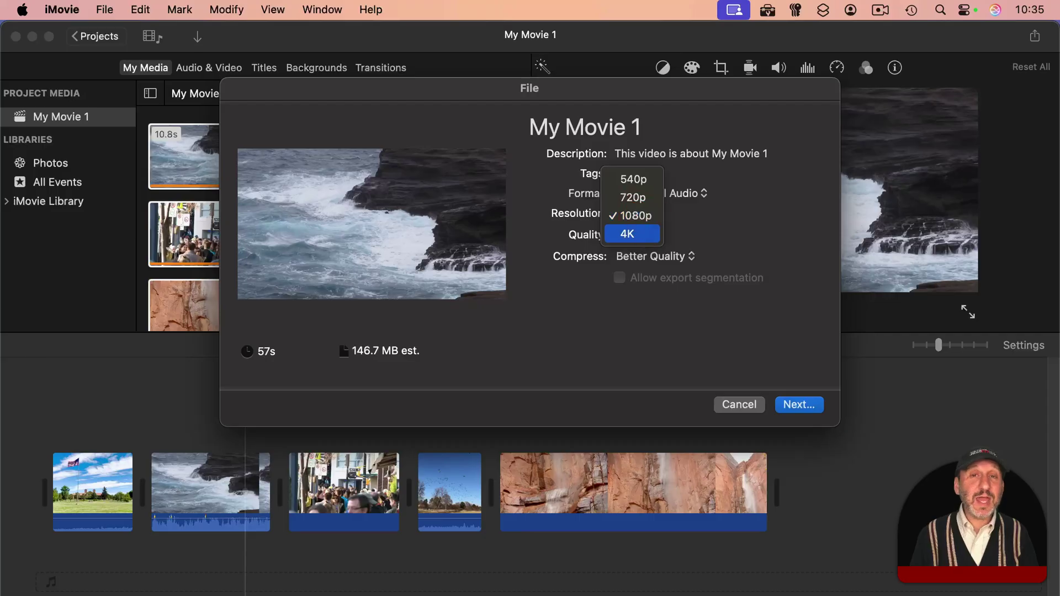
{"action": "left_click", "coordinate": [676, 231]}
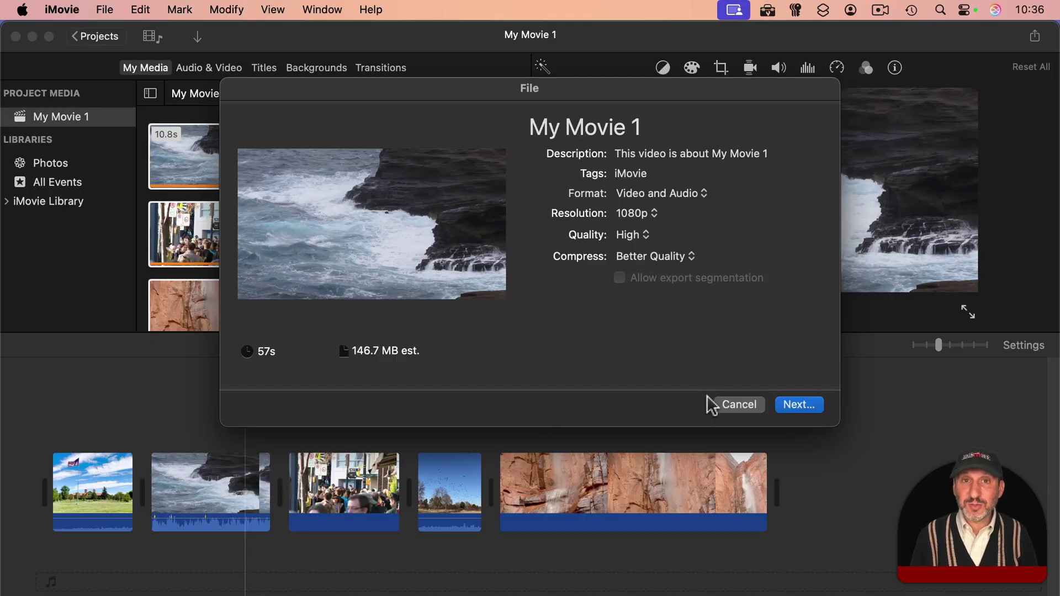
{"action": "left_click", "coordinate": [734, 404]}
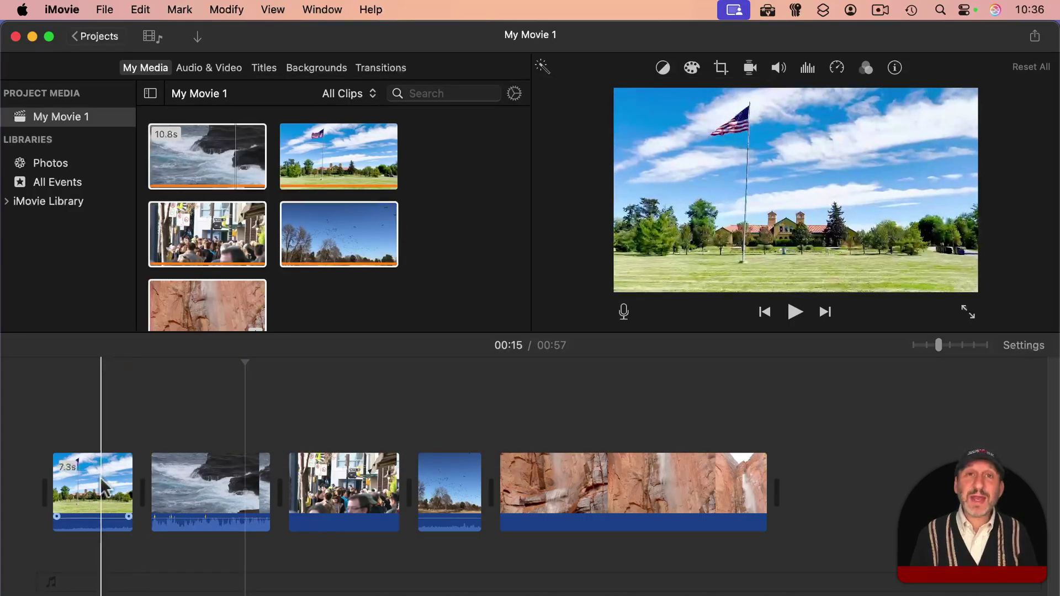
Move the flag clip from first to third place, after waves and crowd, and check 4K
{"action": "left_click", "coordinate": [100, 491]}
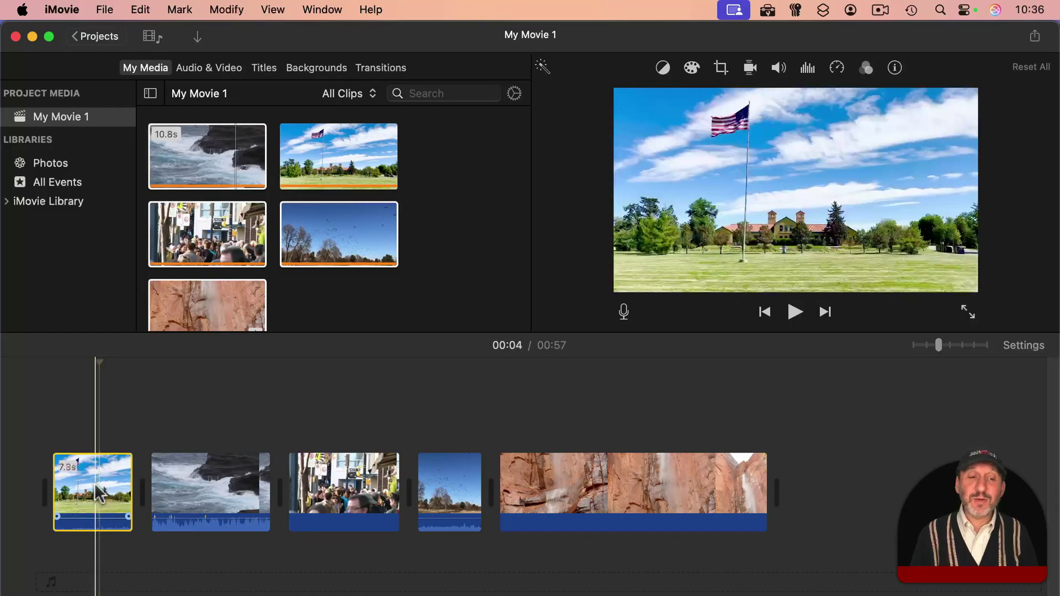
{"action": "left_click_drag", "start_coordinate": [99, 491], "coordinate": [397, 487]}
{"action": "left_click", "coordinate": [112, 489]}
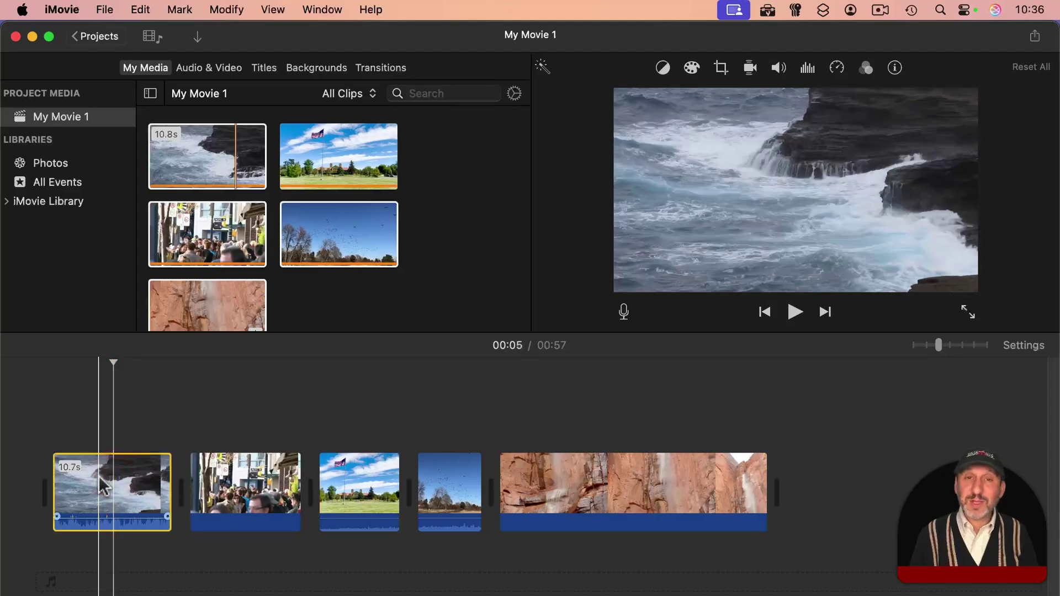
{"action": "left_click", "coordinate": [368, 470]}
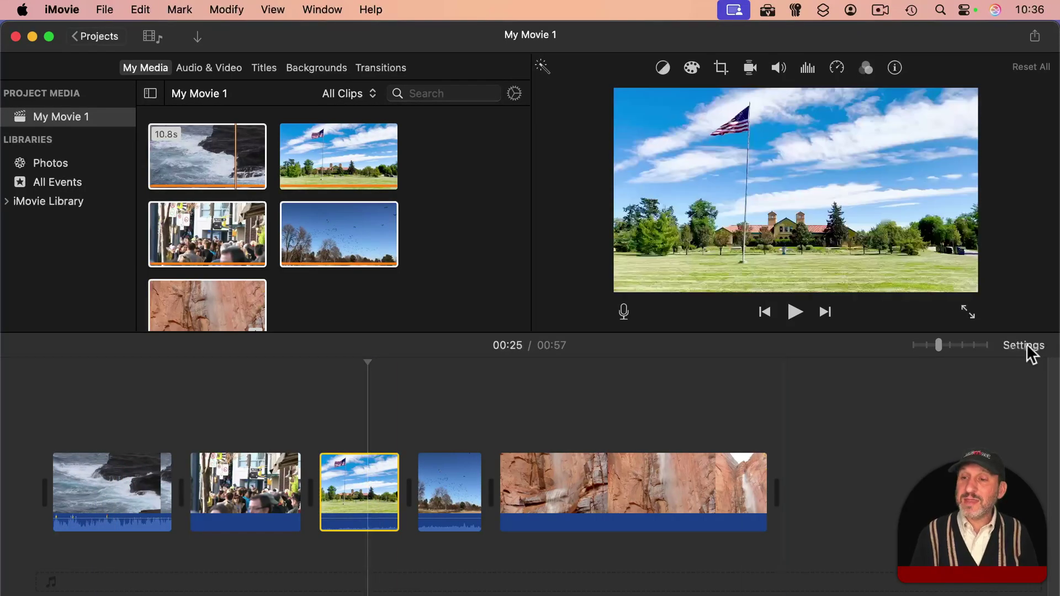
{"action": "left_click", "coordinate": [1024, 345]}
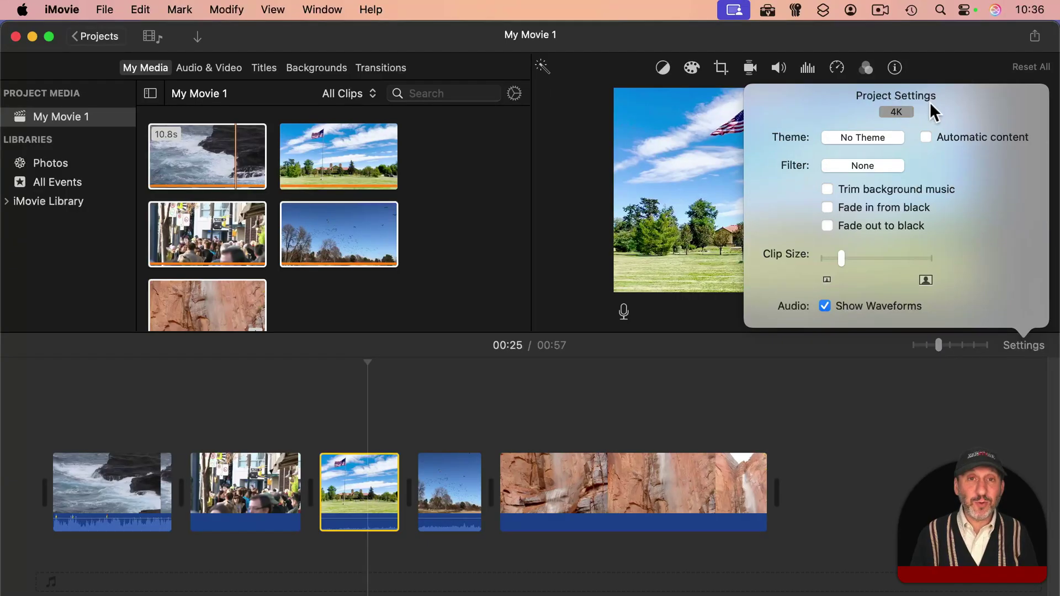